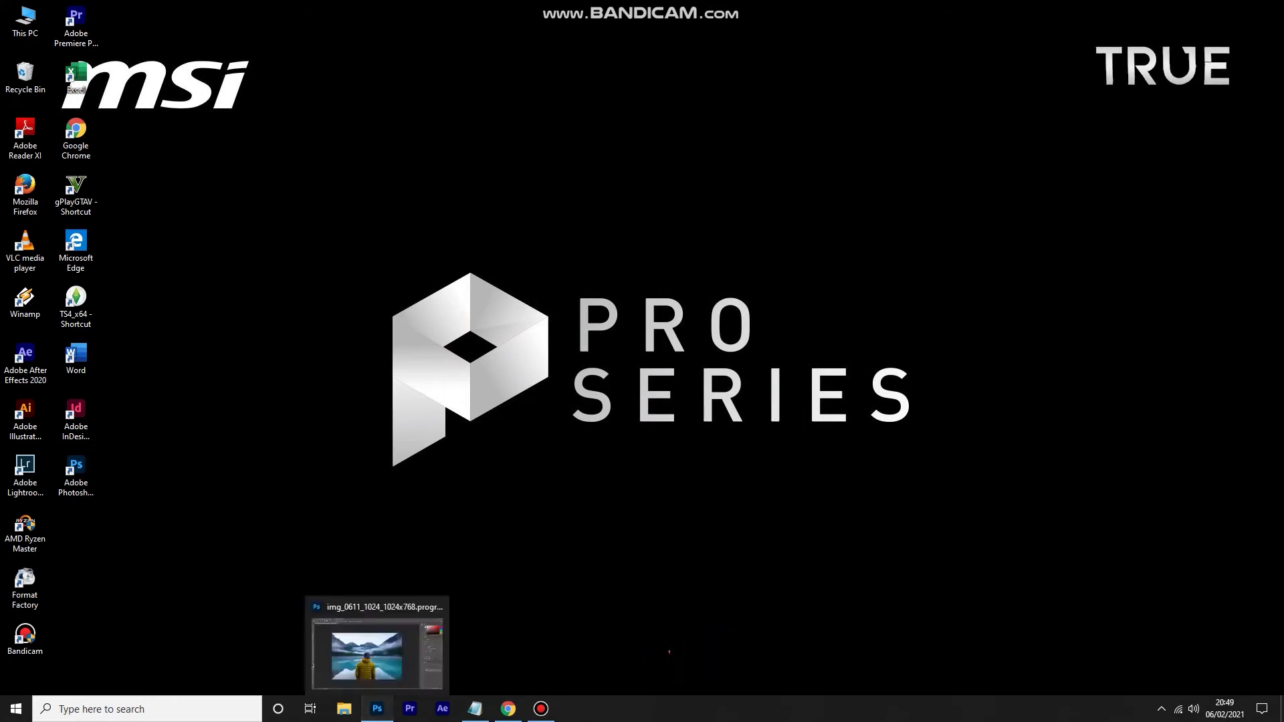
# Restore the Photoshop window showing the lake photo img_0611_1024x768 from the taskbar
pyautogui.click(376, 709)
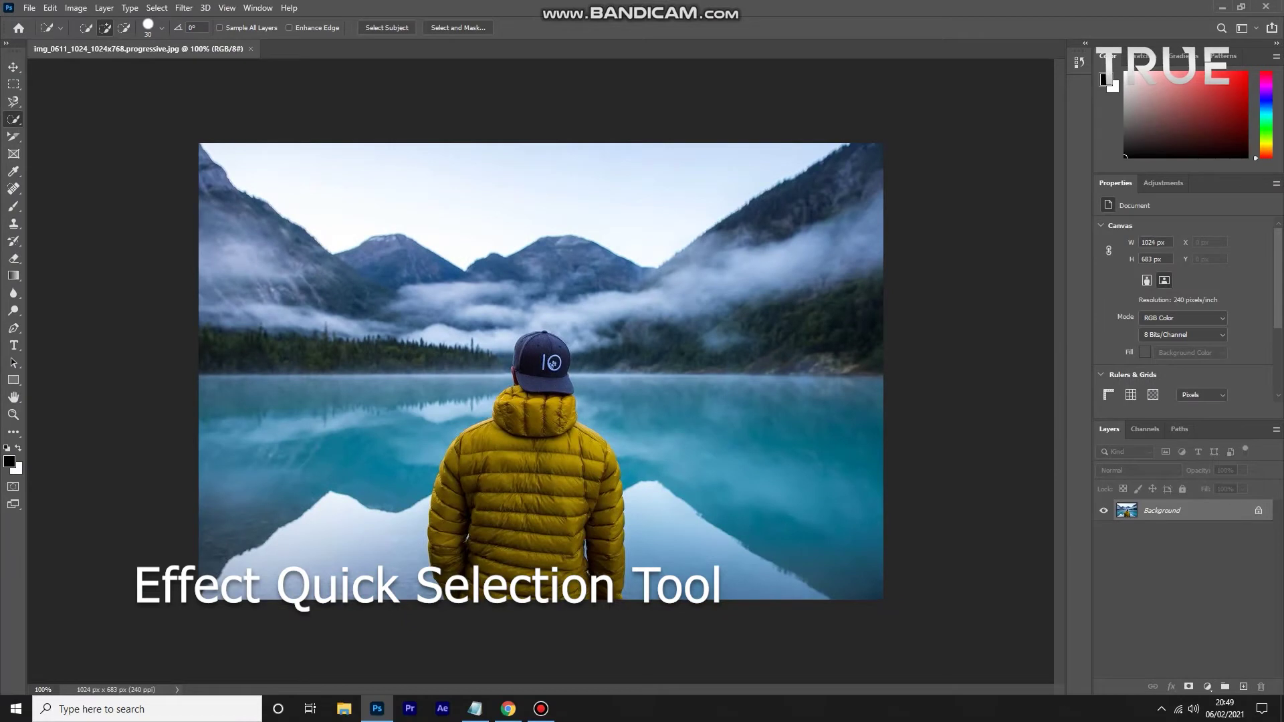
# Select the man in the yellow jacket, smooth it 2 px, copy him to Layer 1, then select Background
pyautogui.click(546, 341)
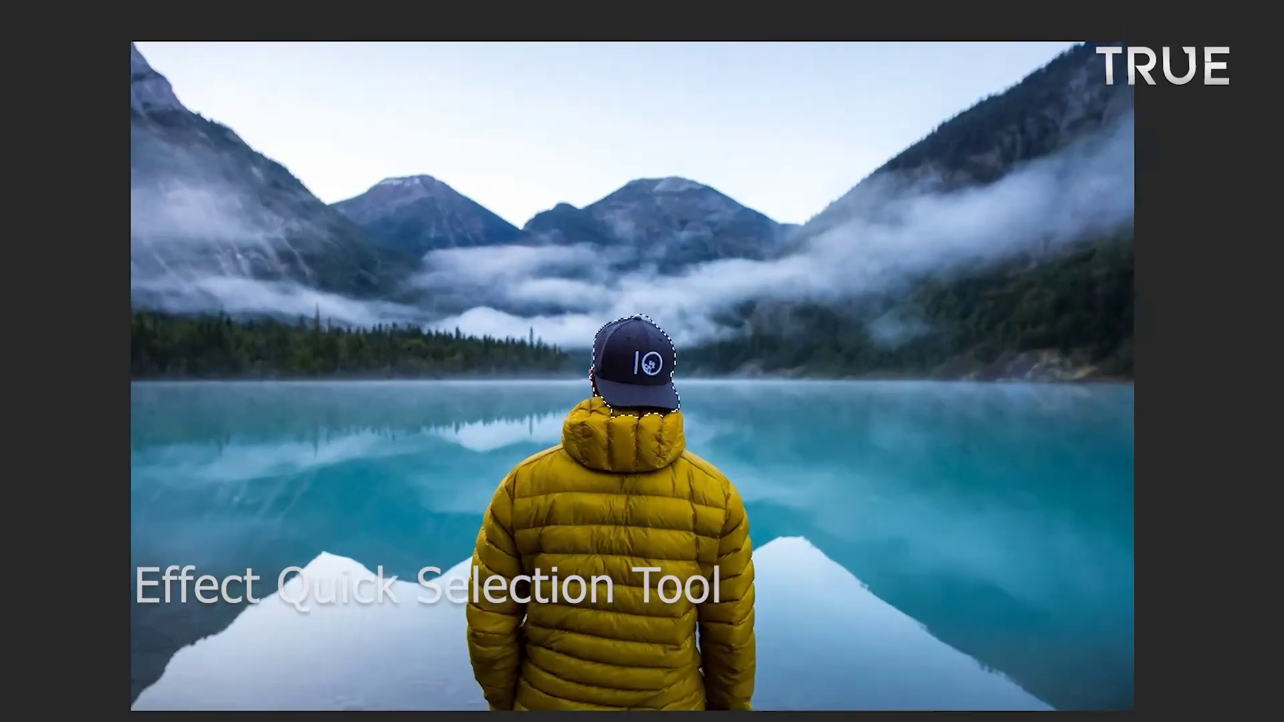
pyautogui.moveTo(622, 434); pyautogui.dragTo(608, 641)
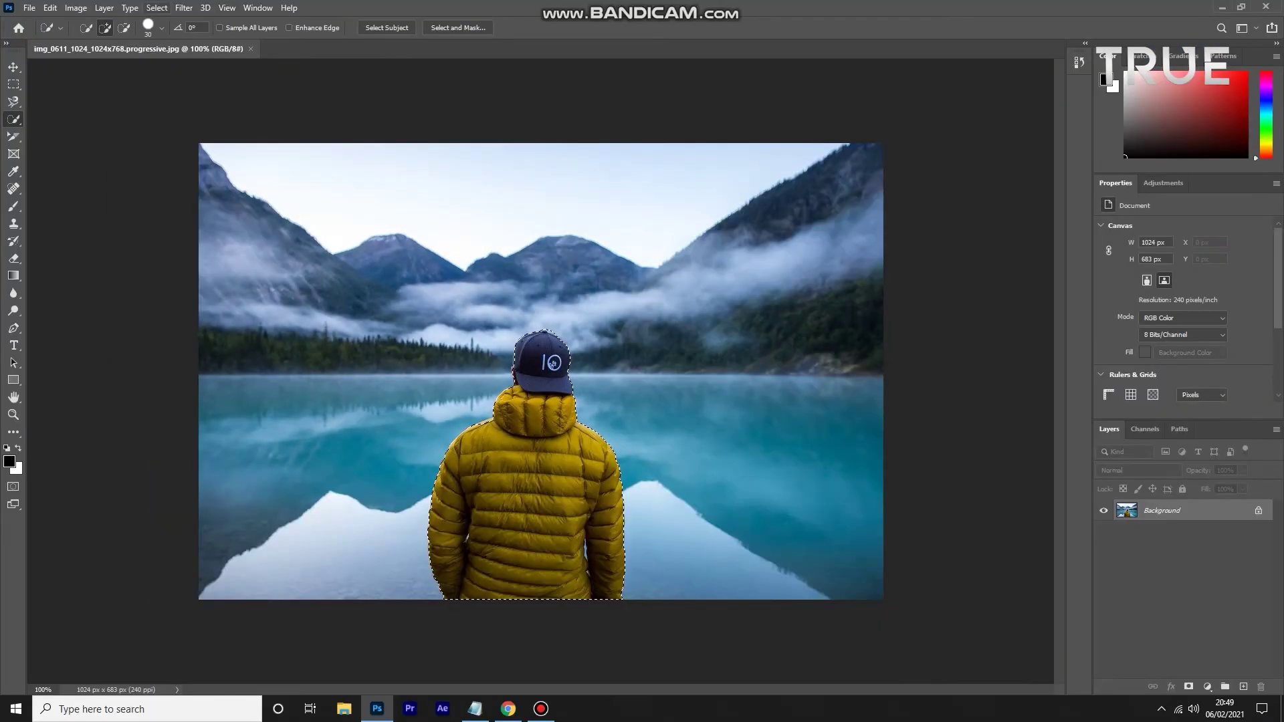
pyautogui.click(157, 7)
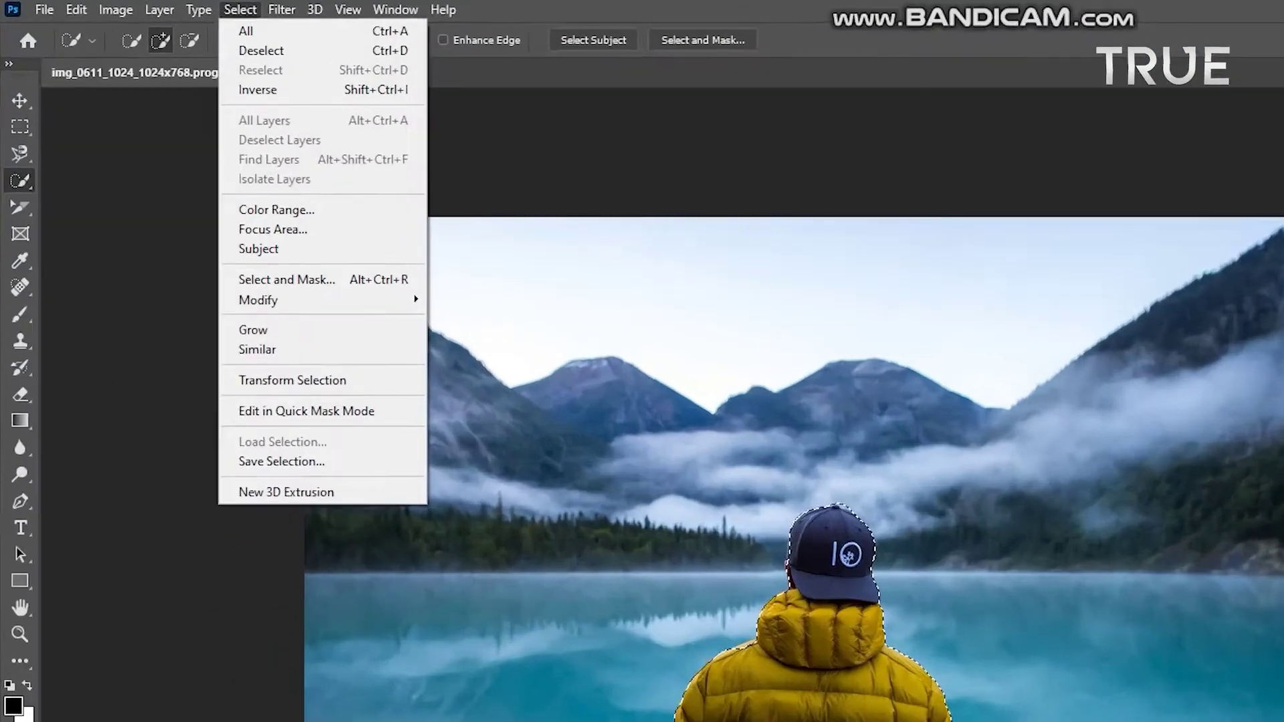
pyautogui.moveTo(321, 348)
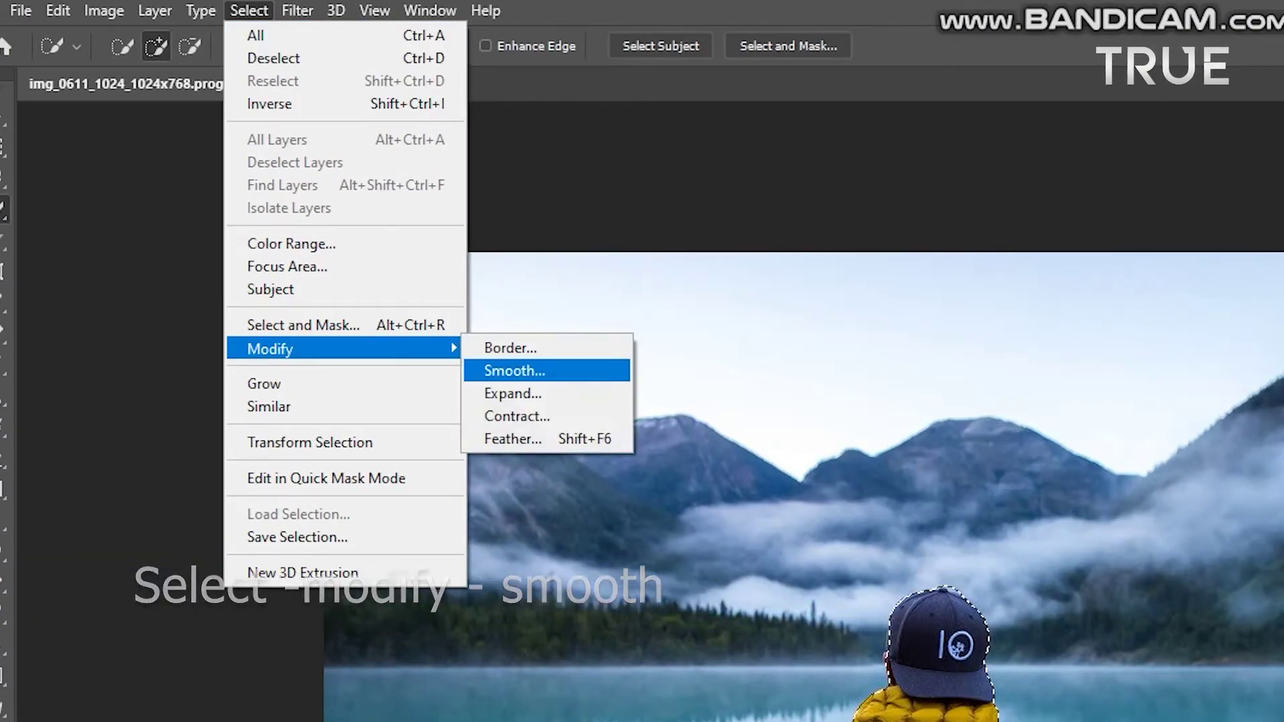
pyautogui.click(514, 370)
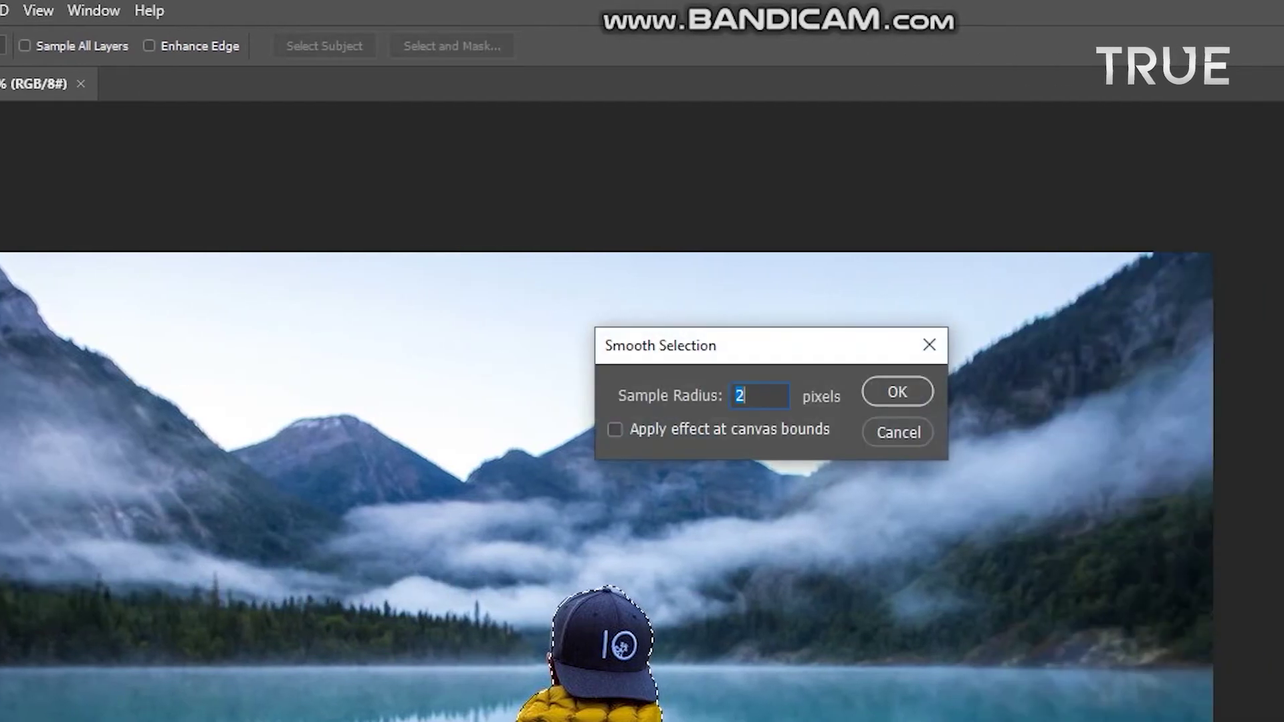
pyautogui.press('Return')
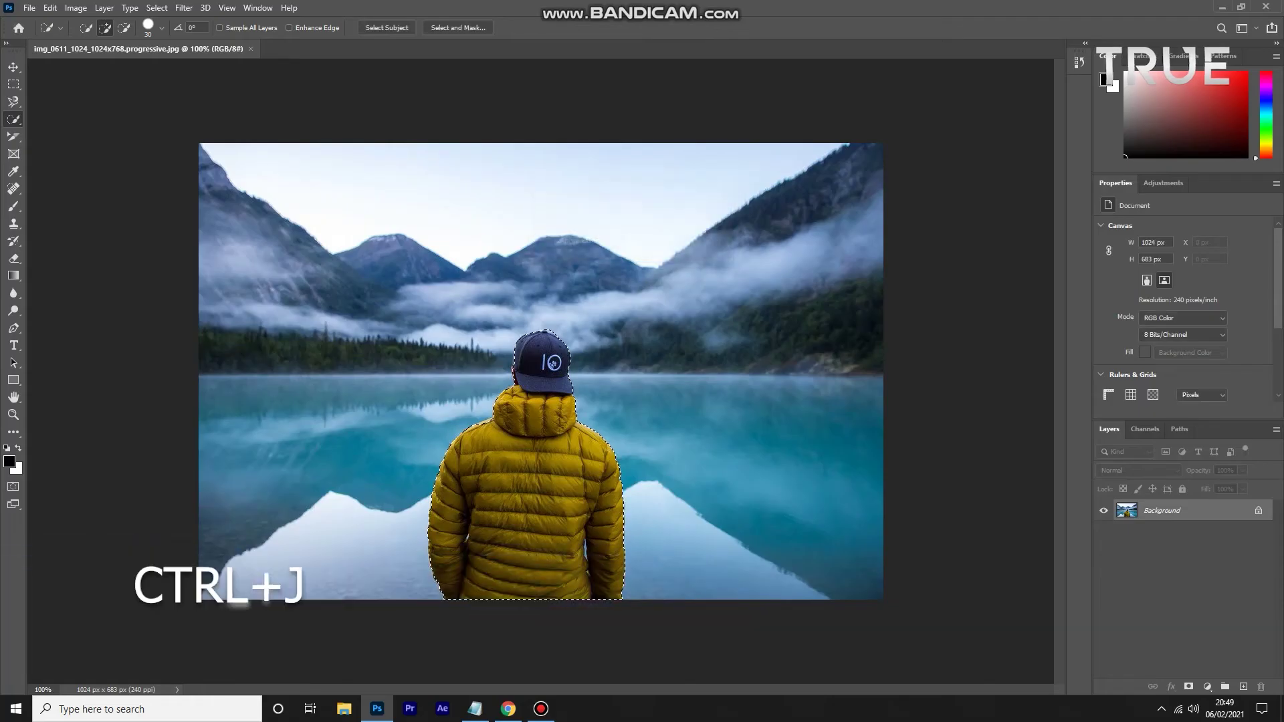
pyautogui.hotkey('ctrl', 'j')
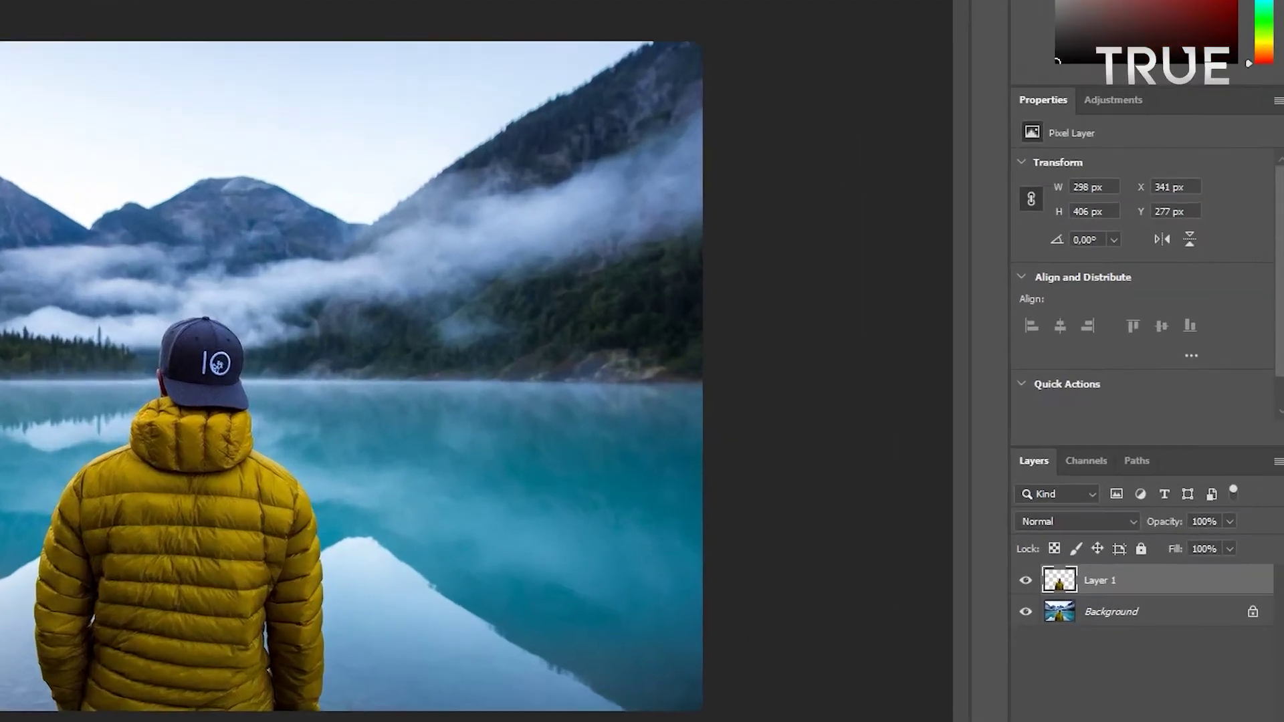
pyautogui.click(1162, 531)
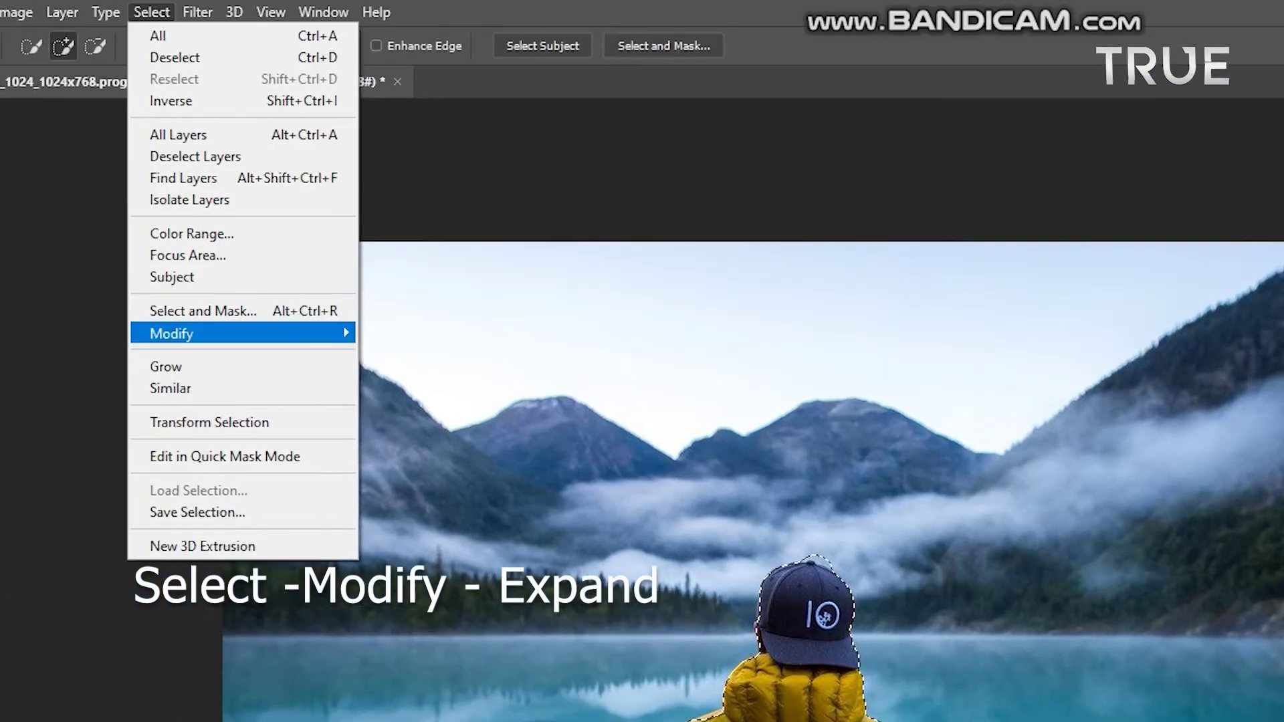
# Expand the man's selection by 10 px and Content-Aware fill it to erase him from the Background
pyautogui.moveTo(172, 333)
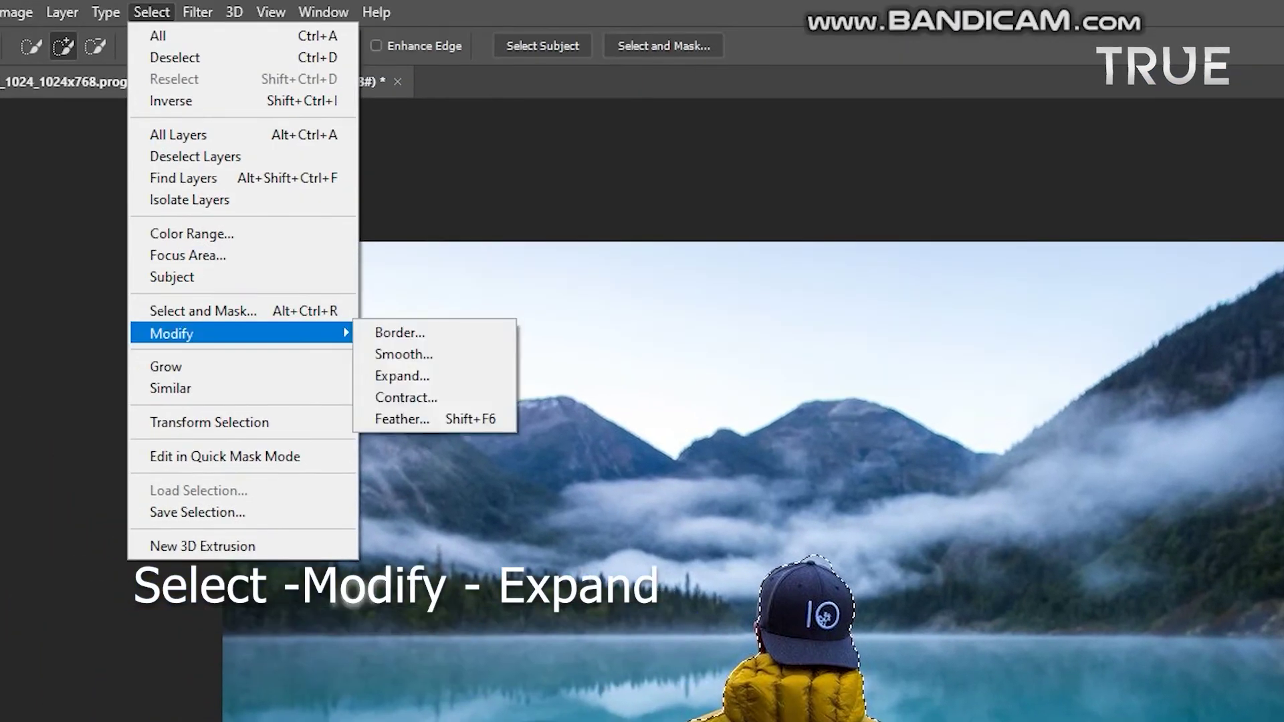
pyautogui.click(402, 376)
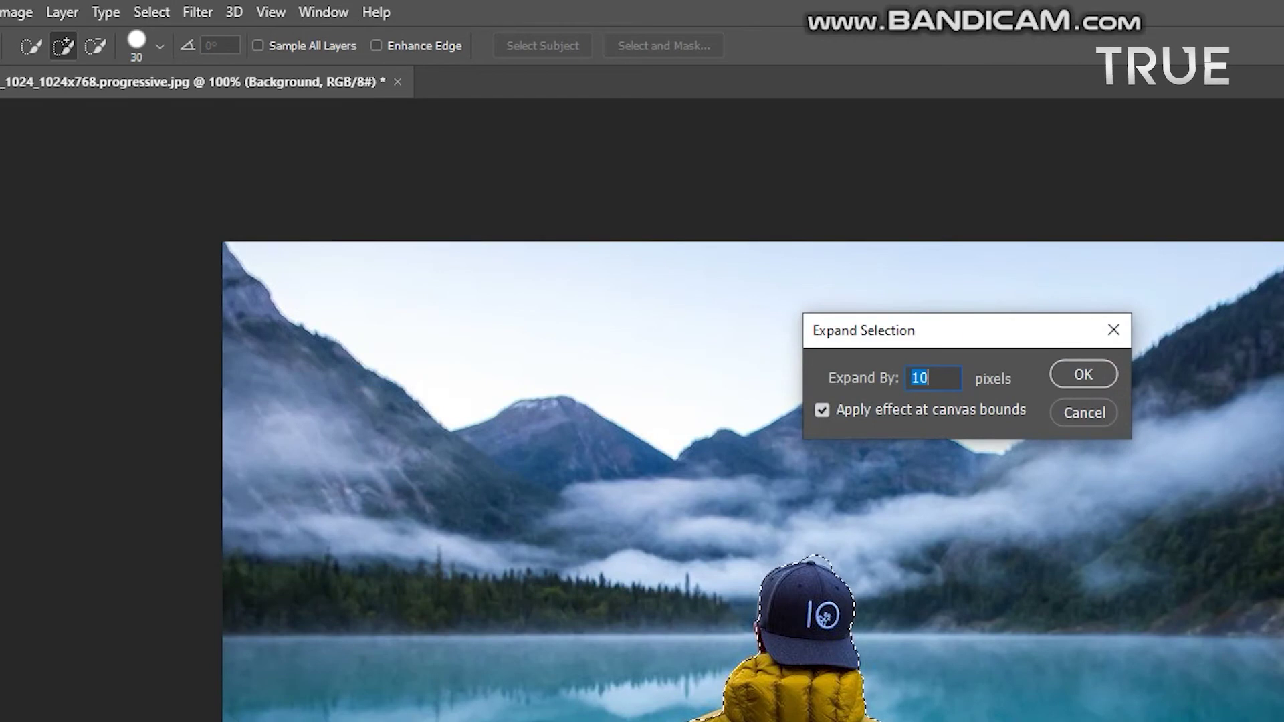
pyautogui.press('Return')
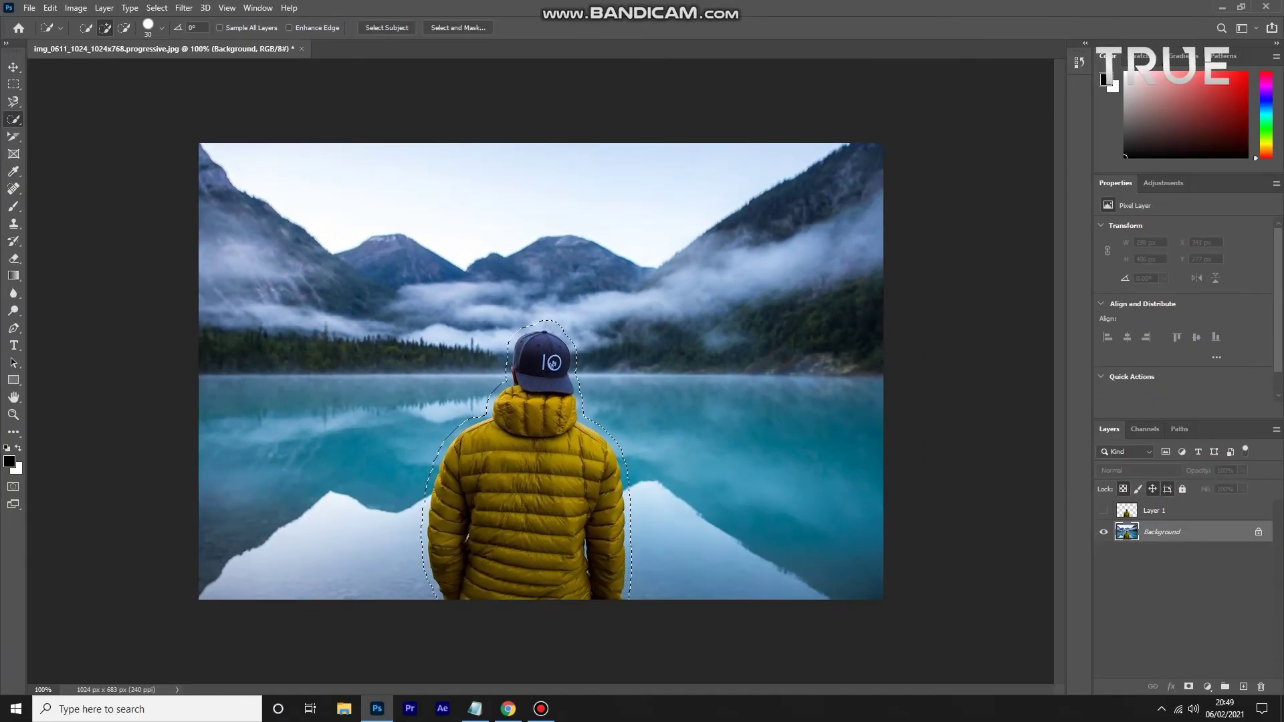
pyautogui.hotkey('shift', 'F5')
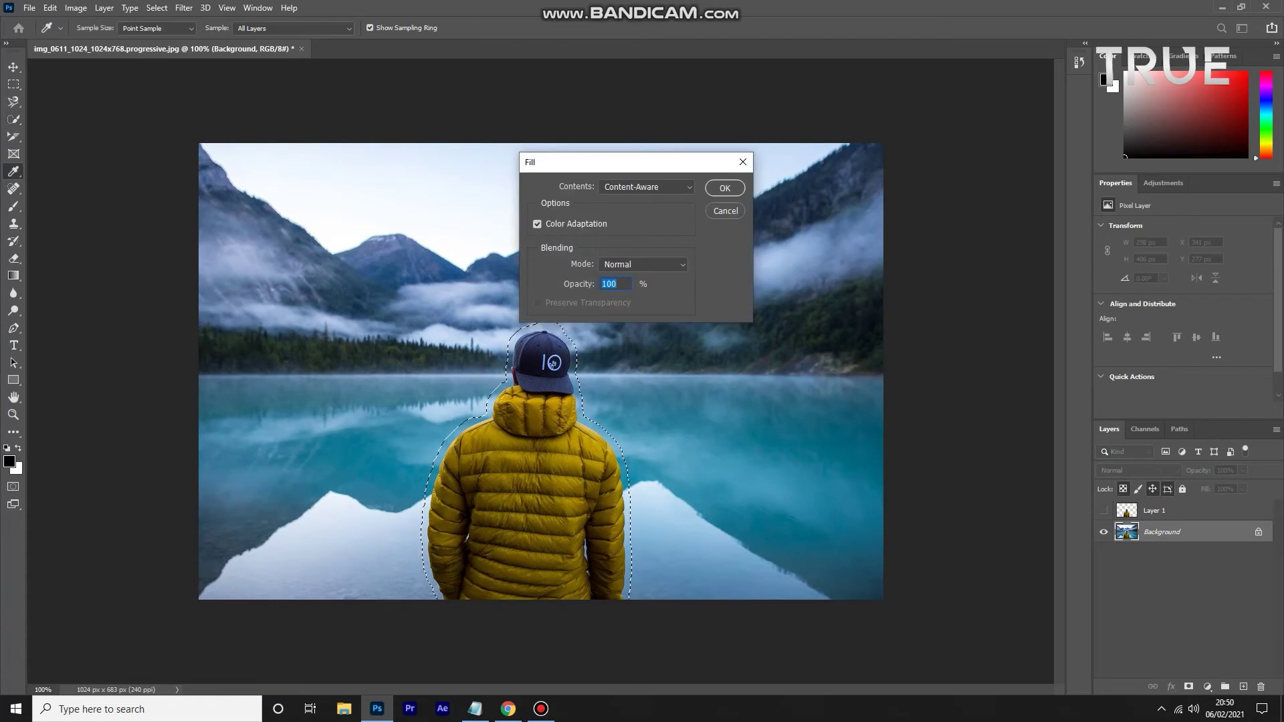
pyautogui.press('Return')
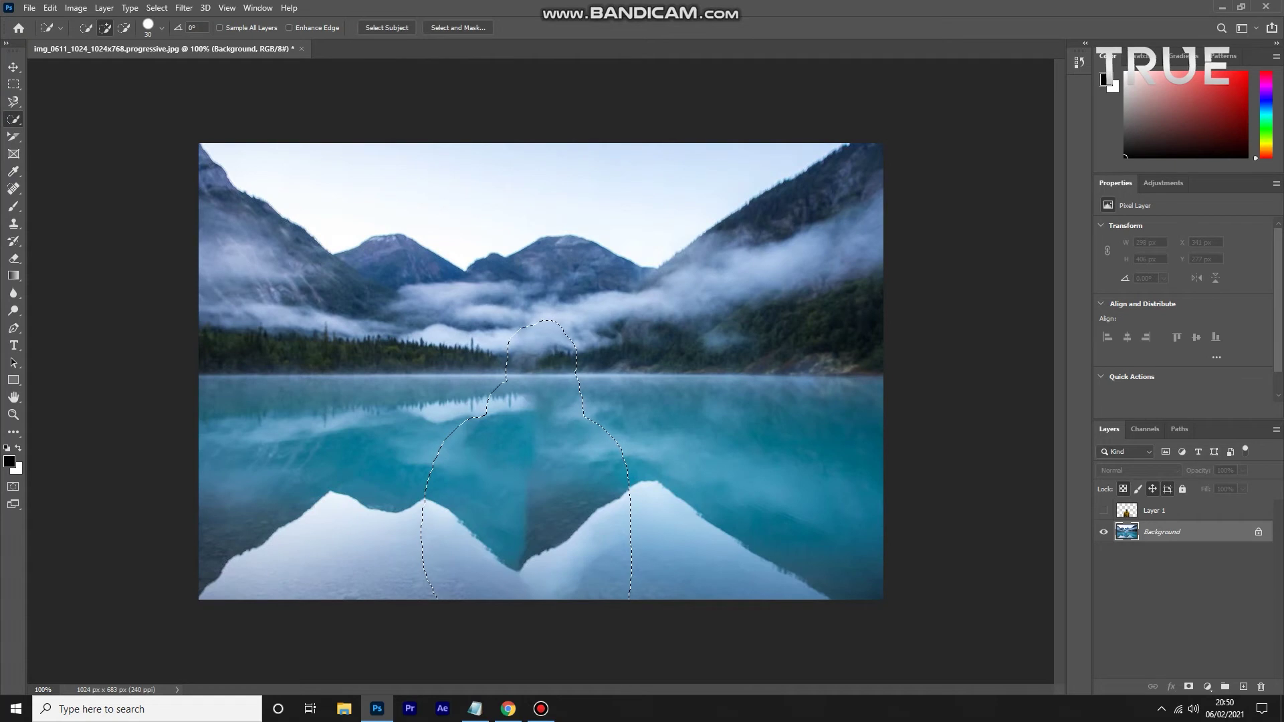
# Show Layer 1 again, save the document as layered tes11.psd, and close Photoshop
pyautogui.click(1103, 510)
pyautogui.hotkey('ctrl', 's')
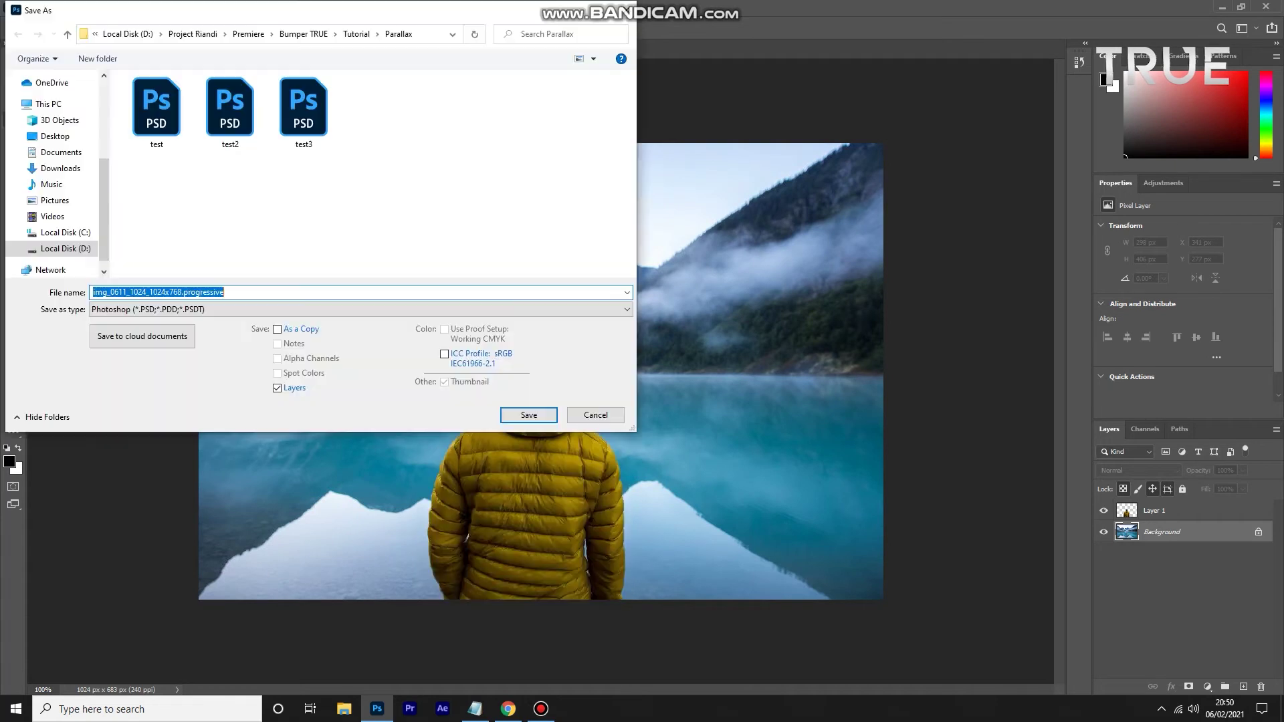
pyautogui.hotkey('ctrl', 'a')
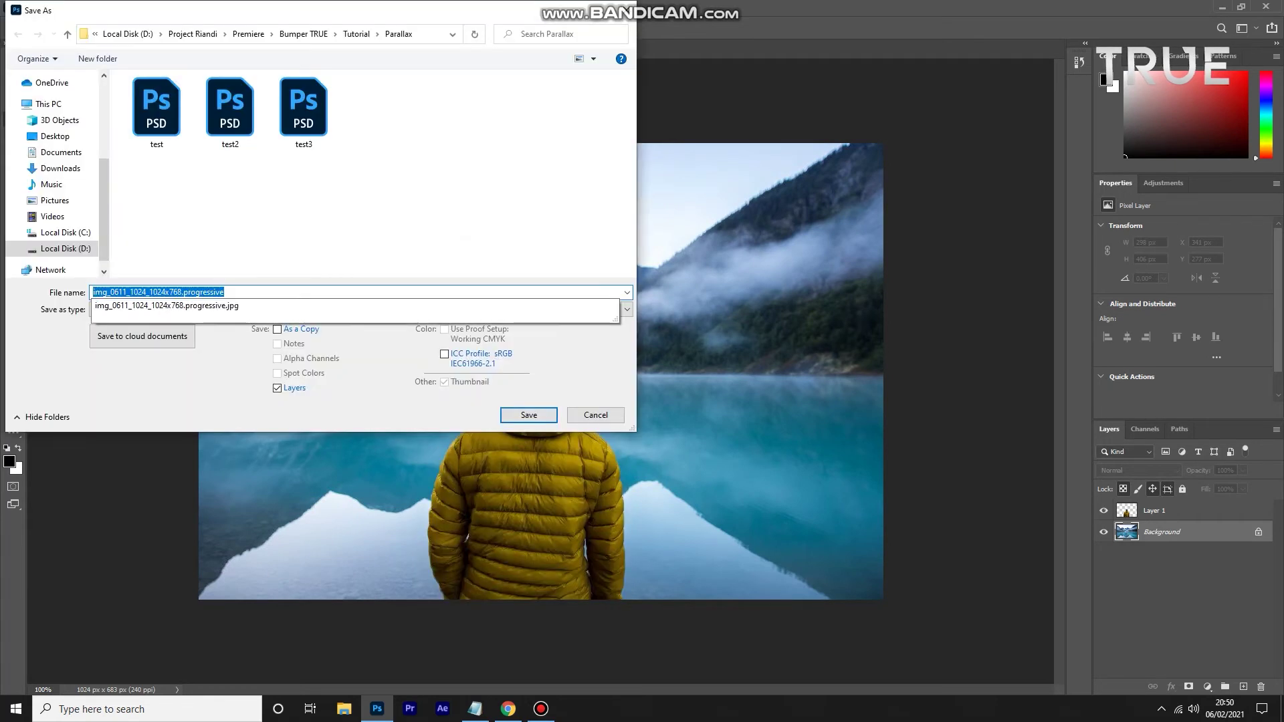
pyautogui.write('tes11')
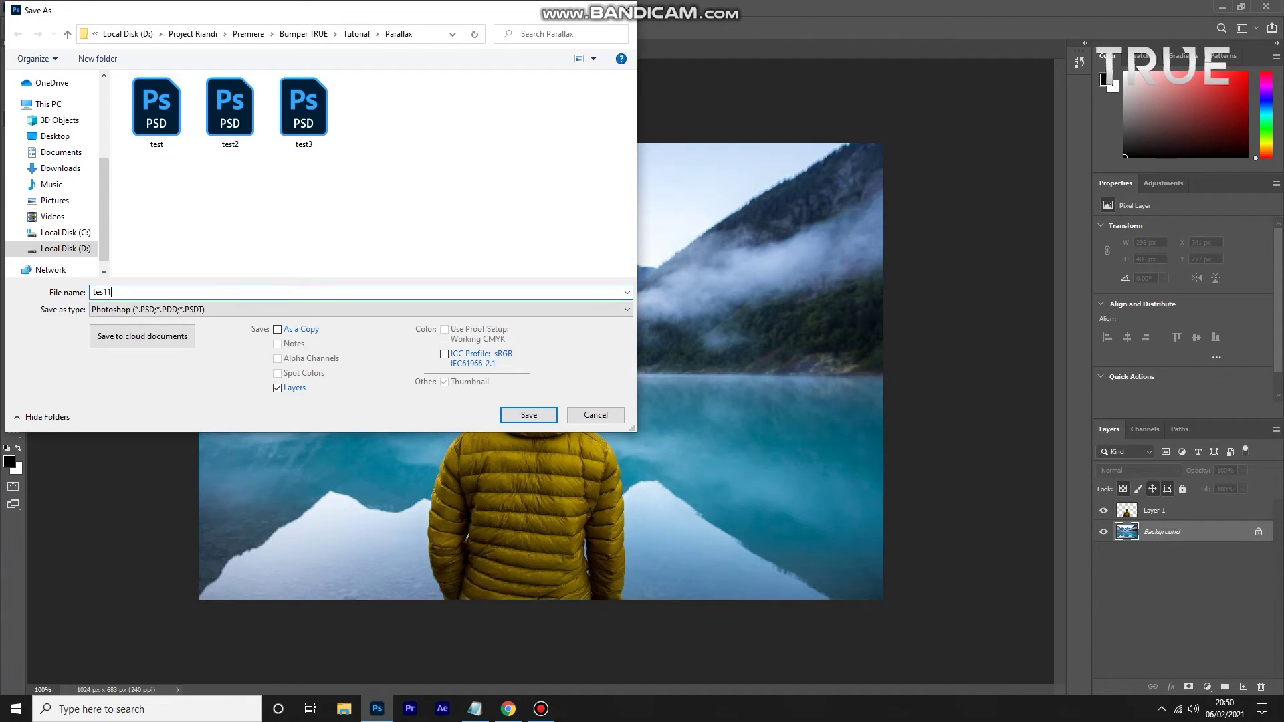
pyautogui.press('Return')
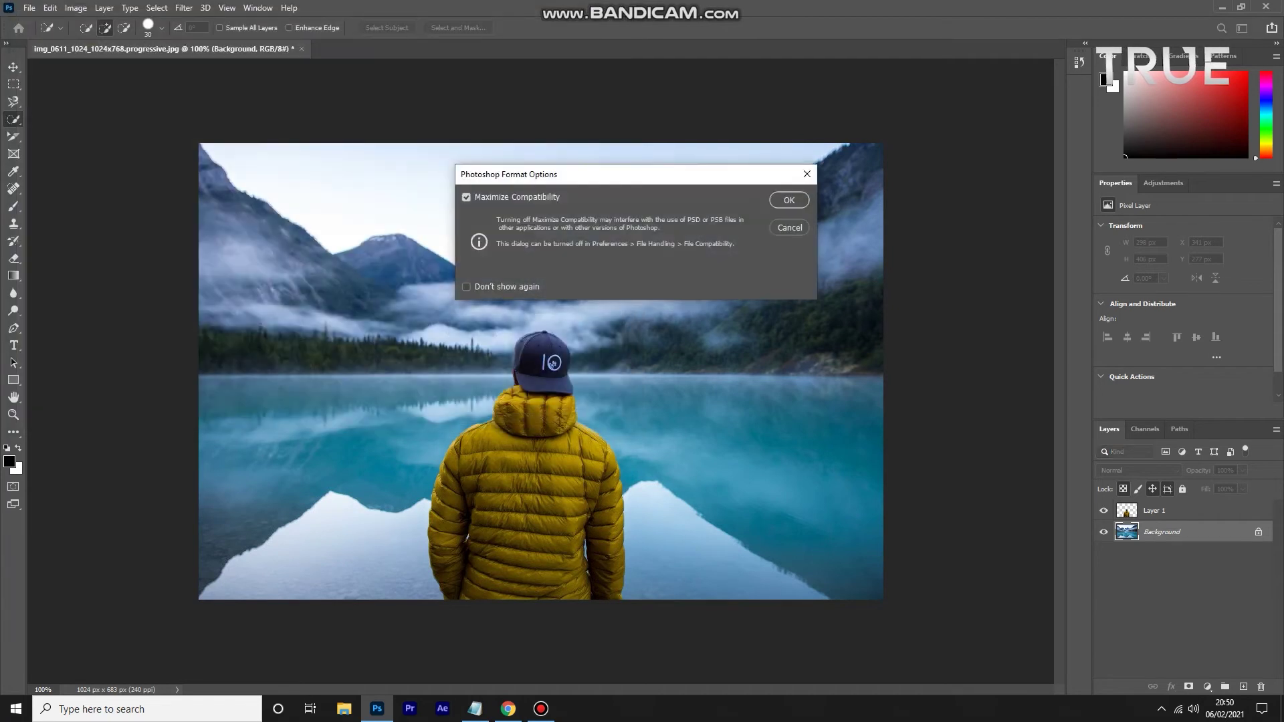
pyautogui.press('Return')
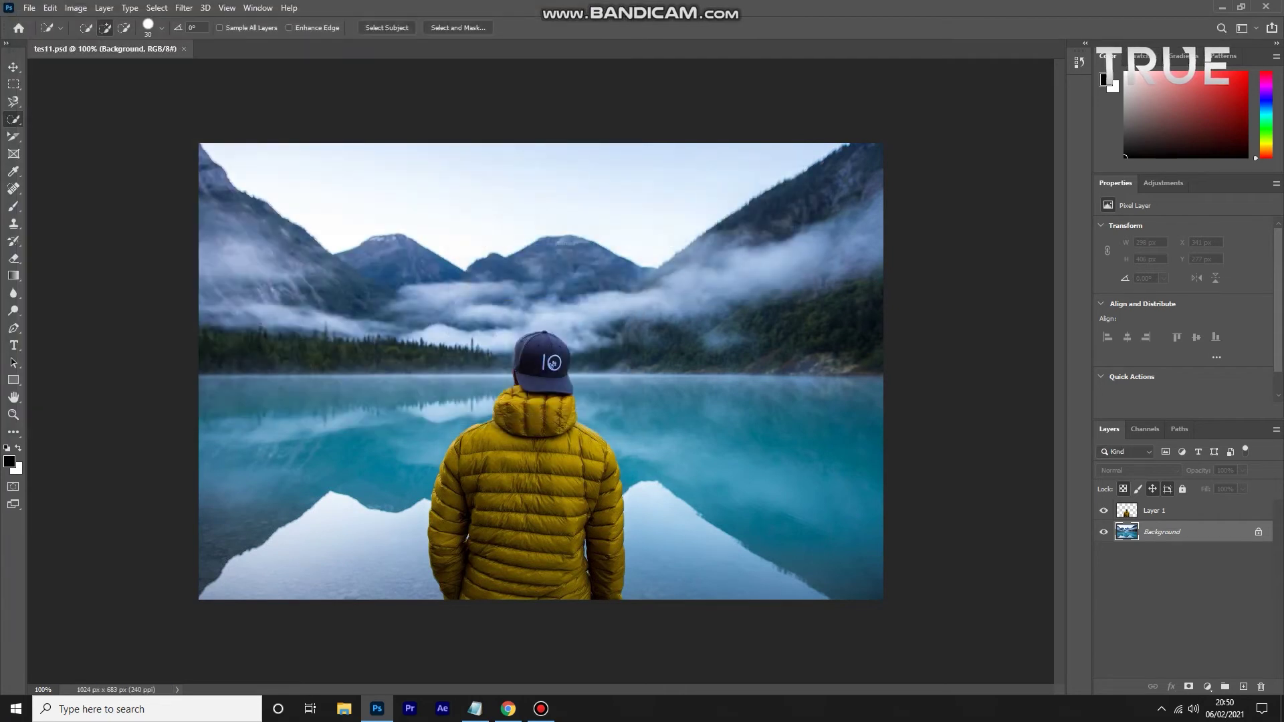
pyautogui.press('super+d')
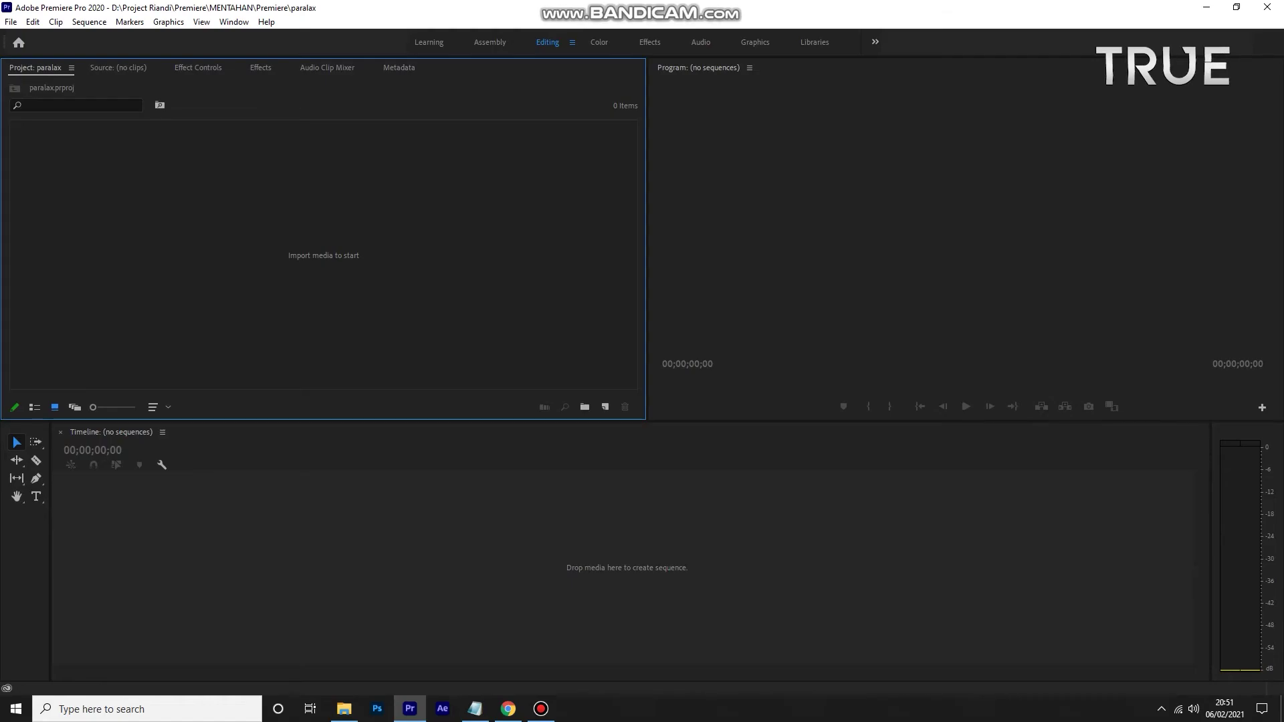
# Import tes11.psd as individual layers and create a tes11 sequence from the Background clip
pyautogui.press('super+e')
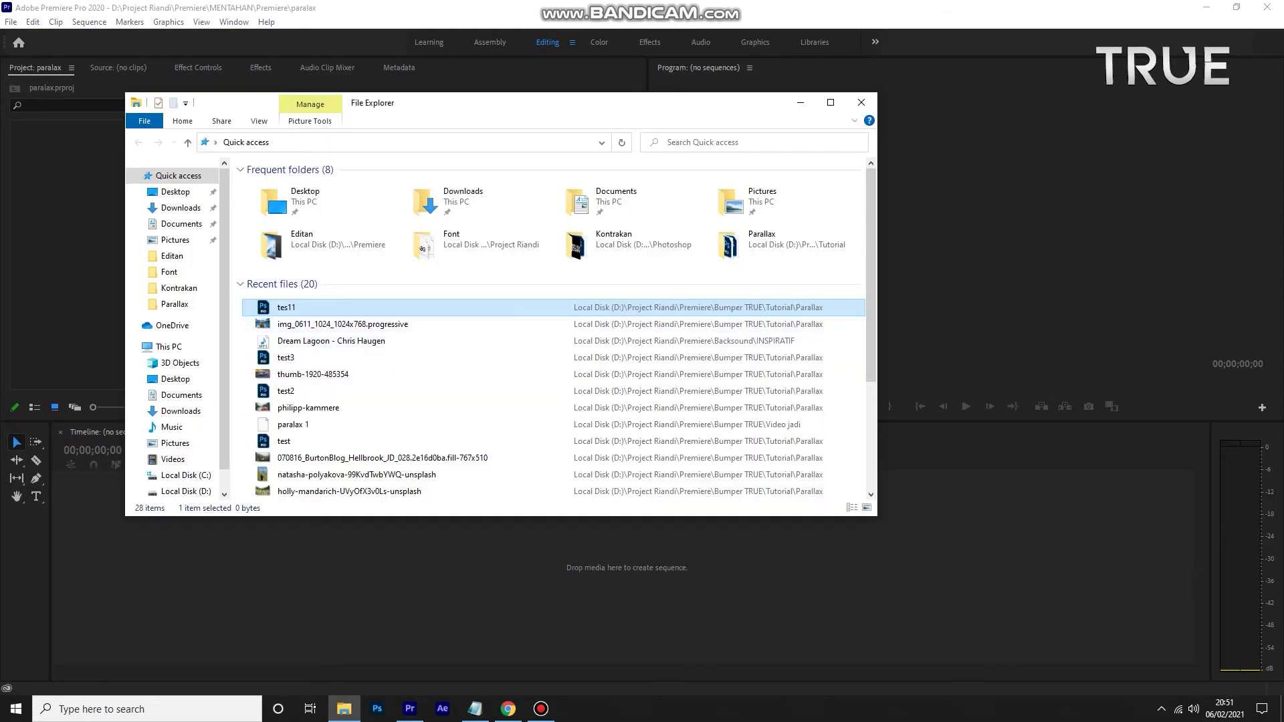
pyautogui.moveTo(287, 307); pyautogui.dragTo(67, 201)
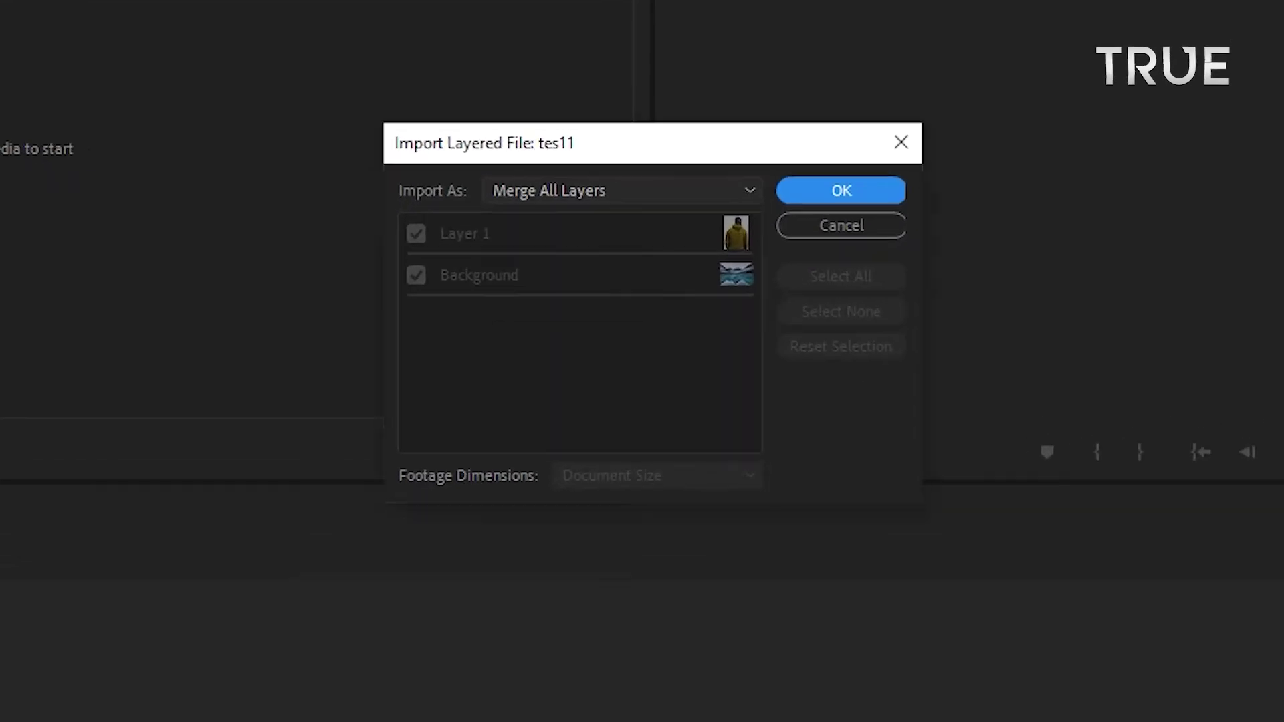
pyautogui.click(633, 271)
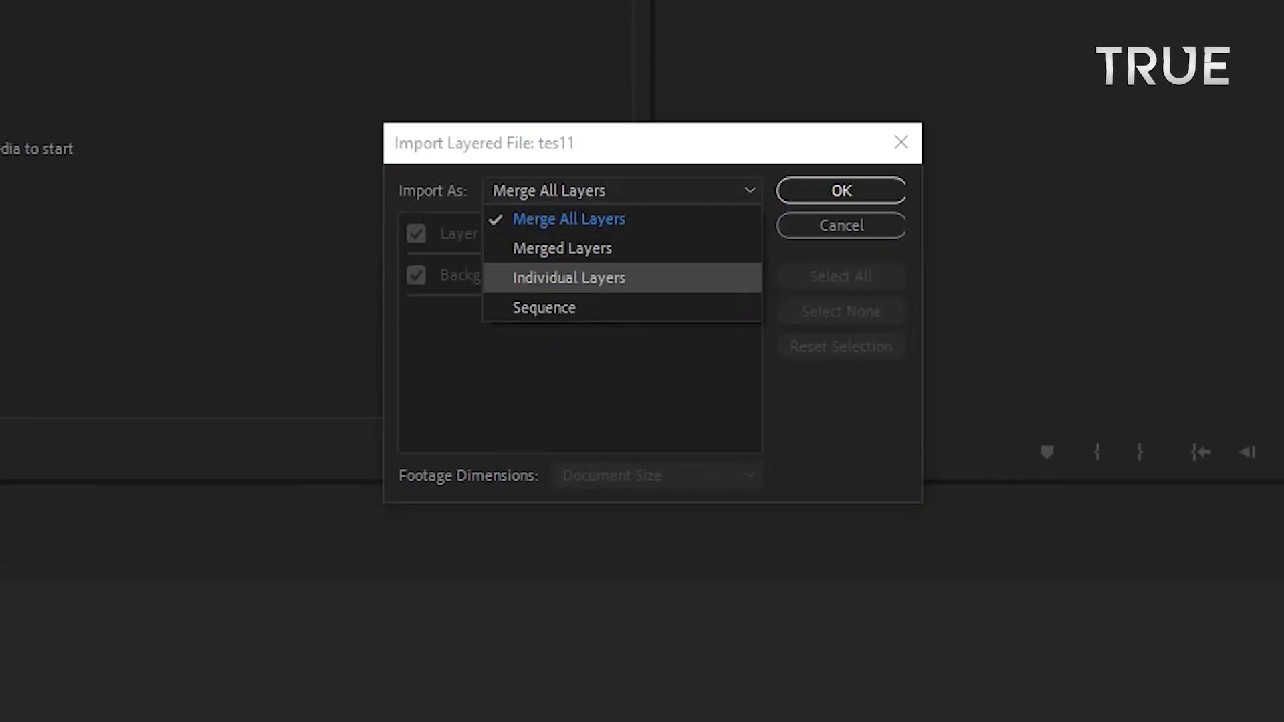
pyautogui.press('Return')
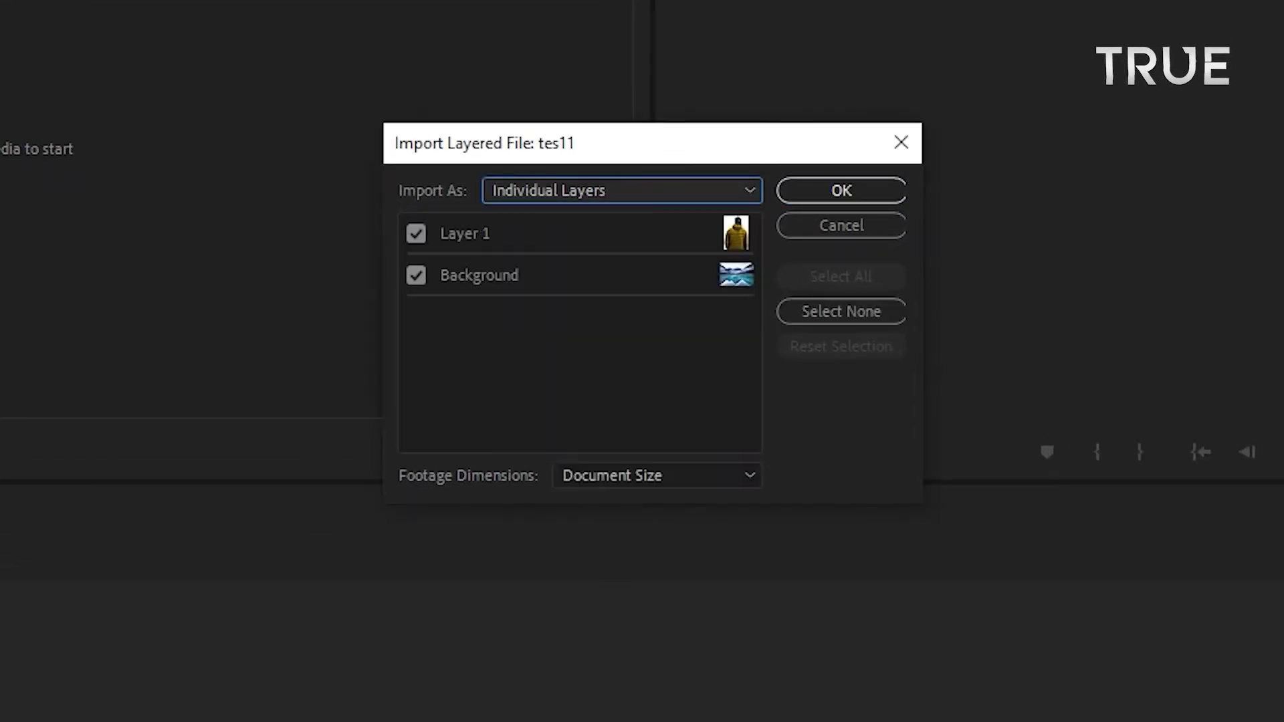
pyautogui.press('Return')
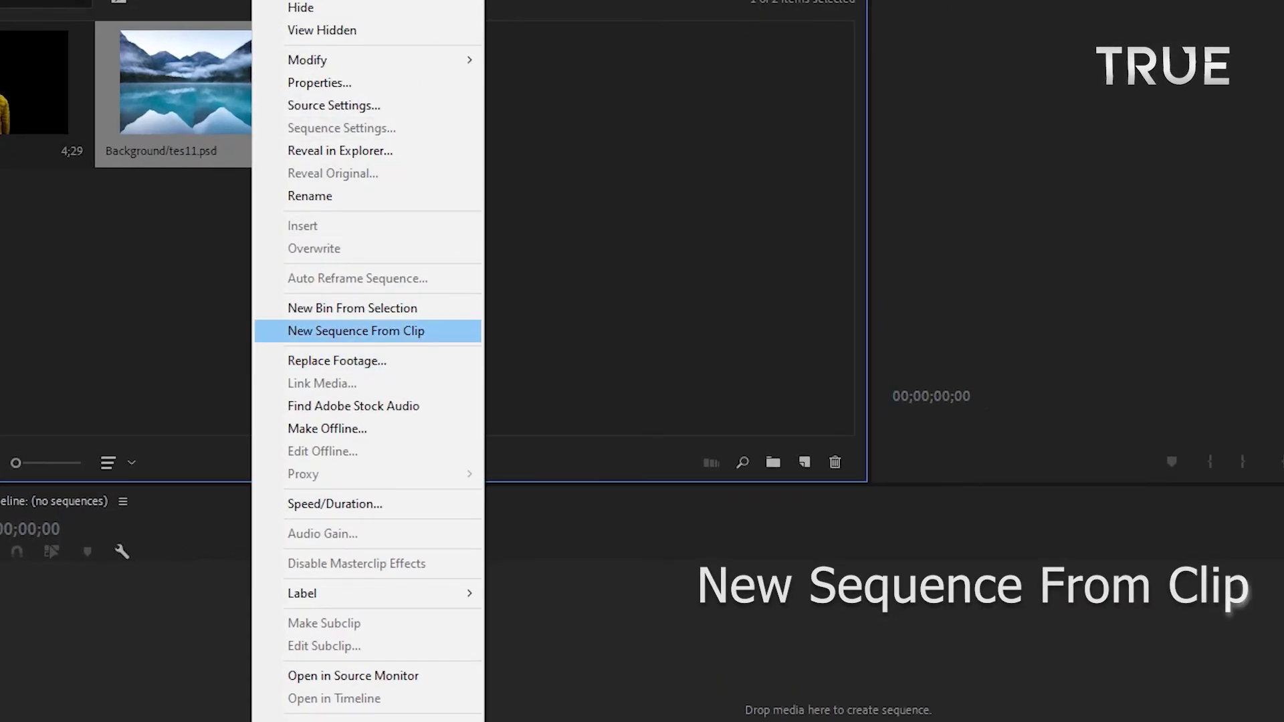
pyautogui.click(356, 330)
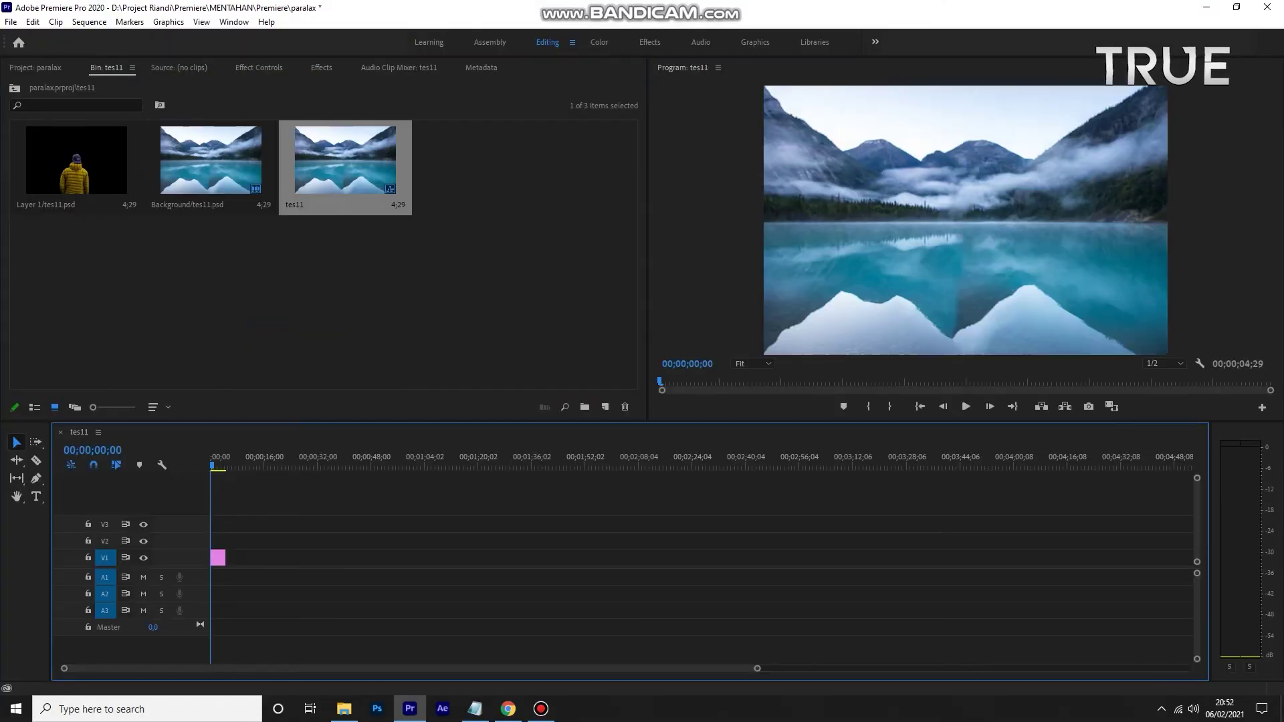
# Place Layer 1 on V2 and keyframe its Scale to 115 at 00;00;02;01
pyautogui.moveTo(76, 161)
pyautogui.mouseDown()
pyautogui.moveTo(217, 508)
pyautogui.moveTo(217, 542)
pyautogui.mouseUp()
pyautogui.click(259, 67)
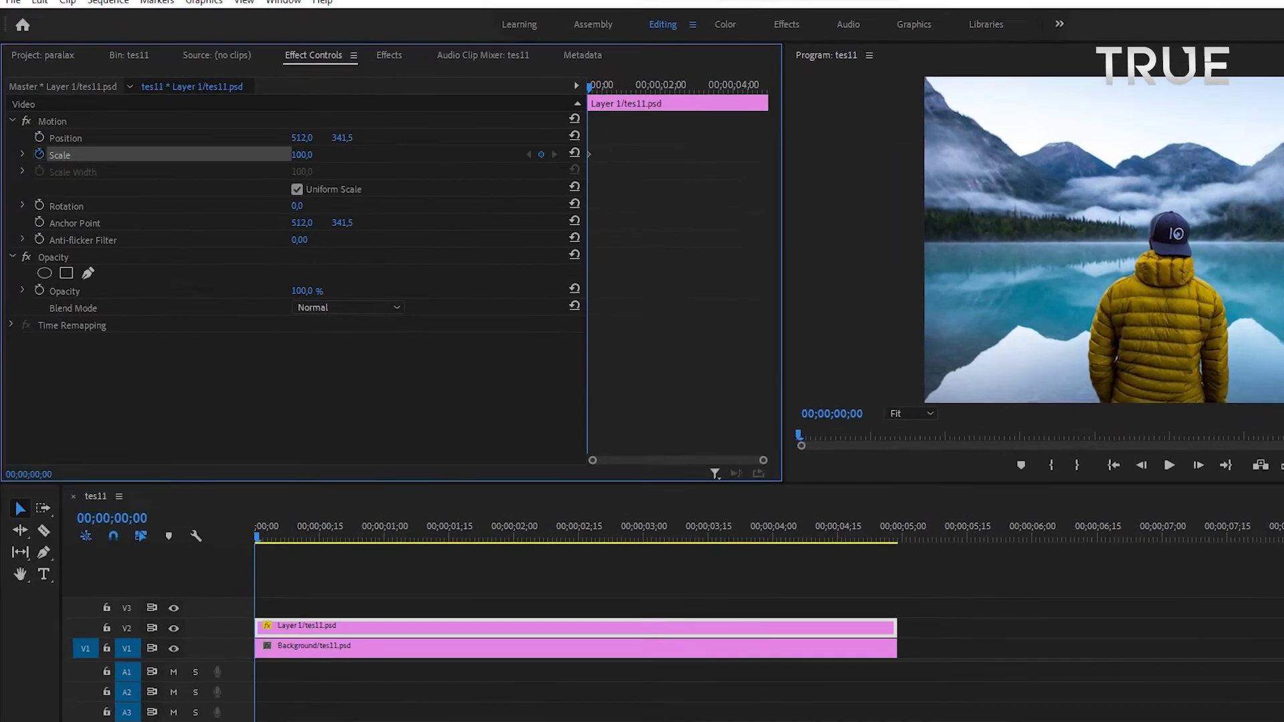
pyautogui.click(519, 535)
pyautogui.click(301, 154)
pyautogui.write('1')
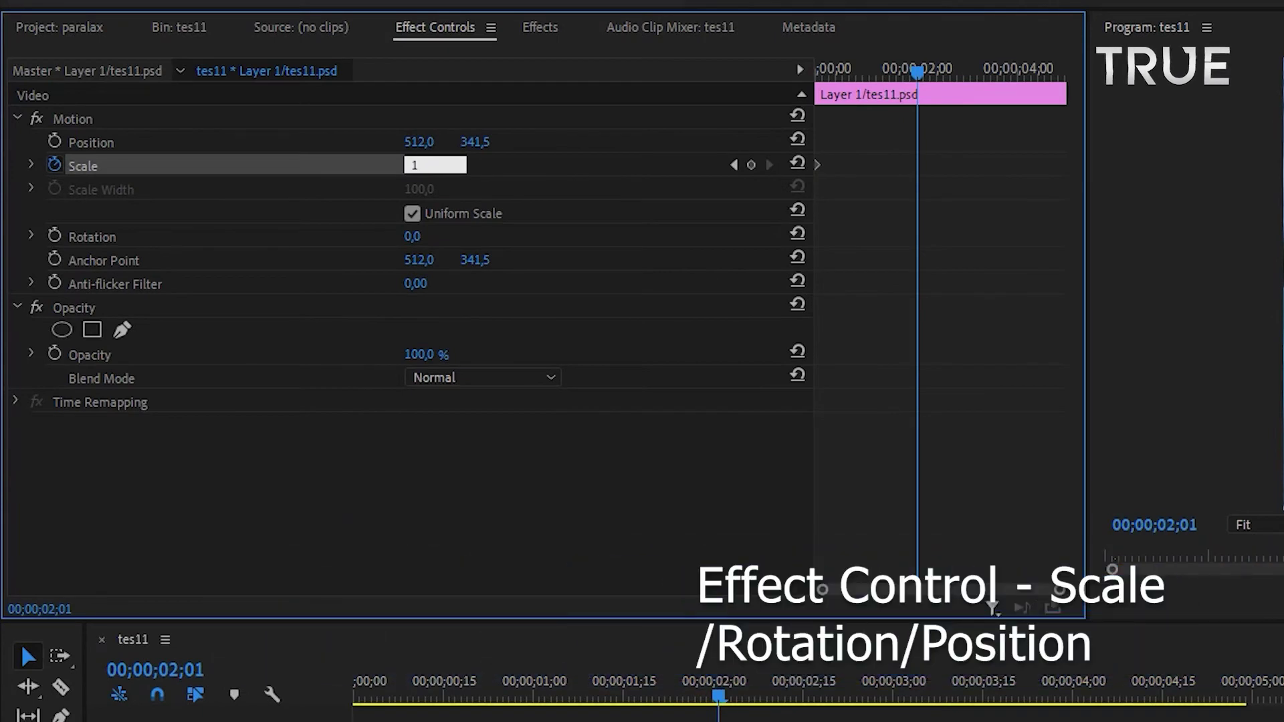
pyautogui.write('15')
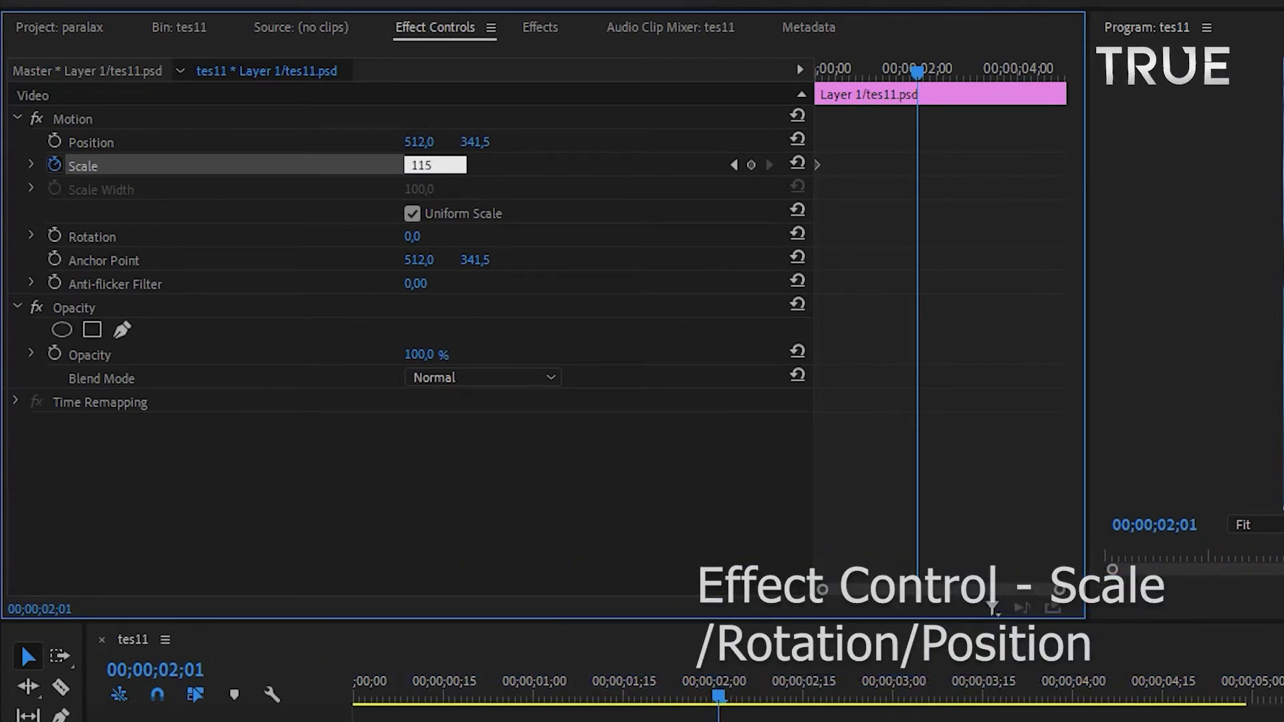
pyautogui.press('Return')
# Keyframe the Background clip's Scale to 108,9
pyautogui.click(469, 556)
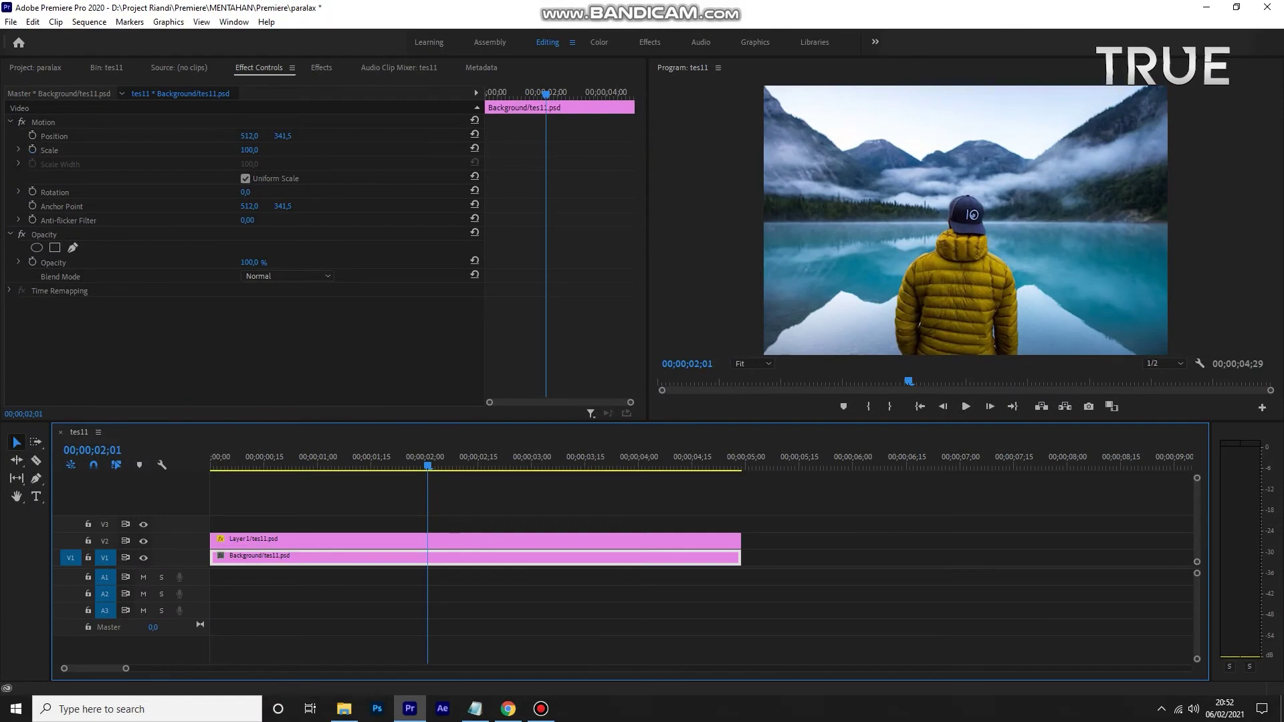
pyautogui.click(32, 150)
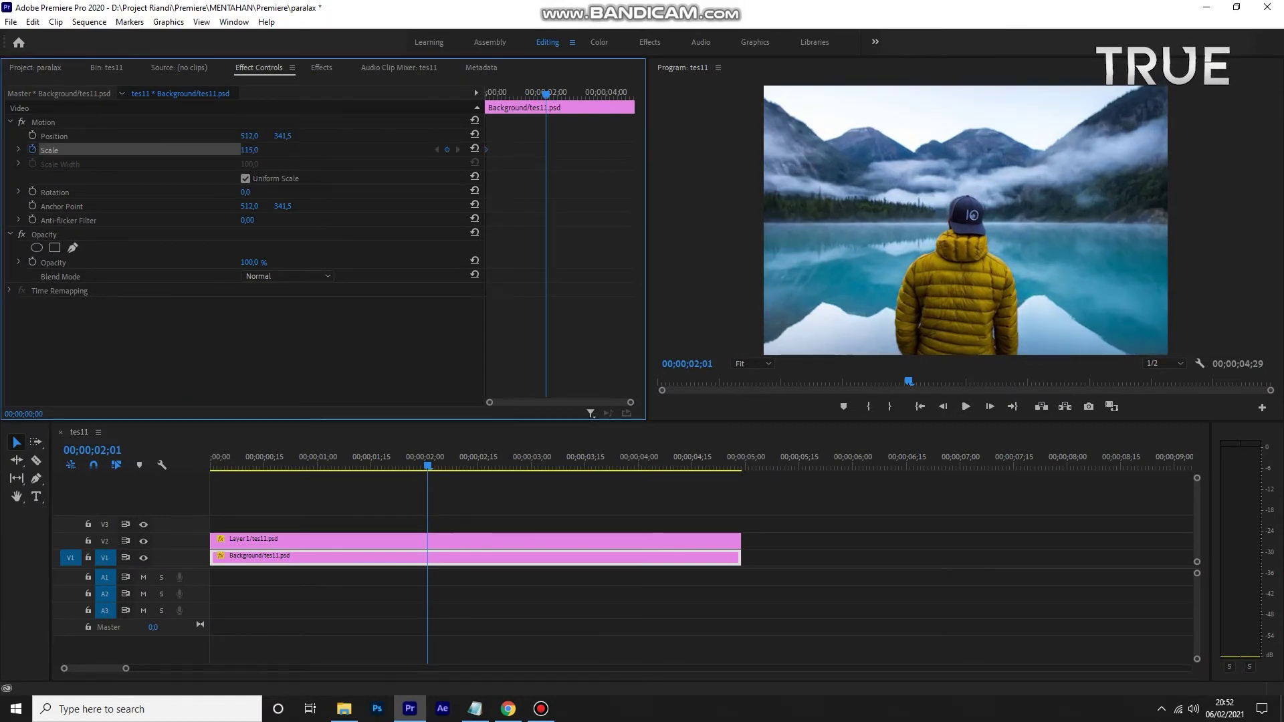
pyautogui.press('BackSpace')
pyautogui.press('BackSpace')
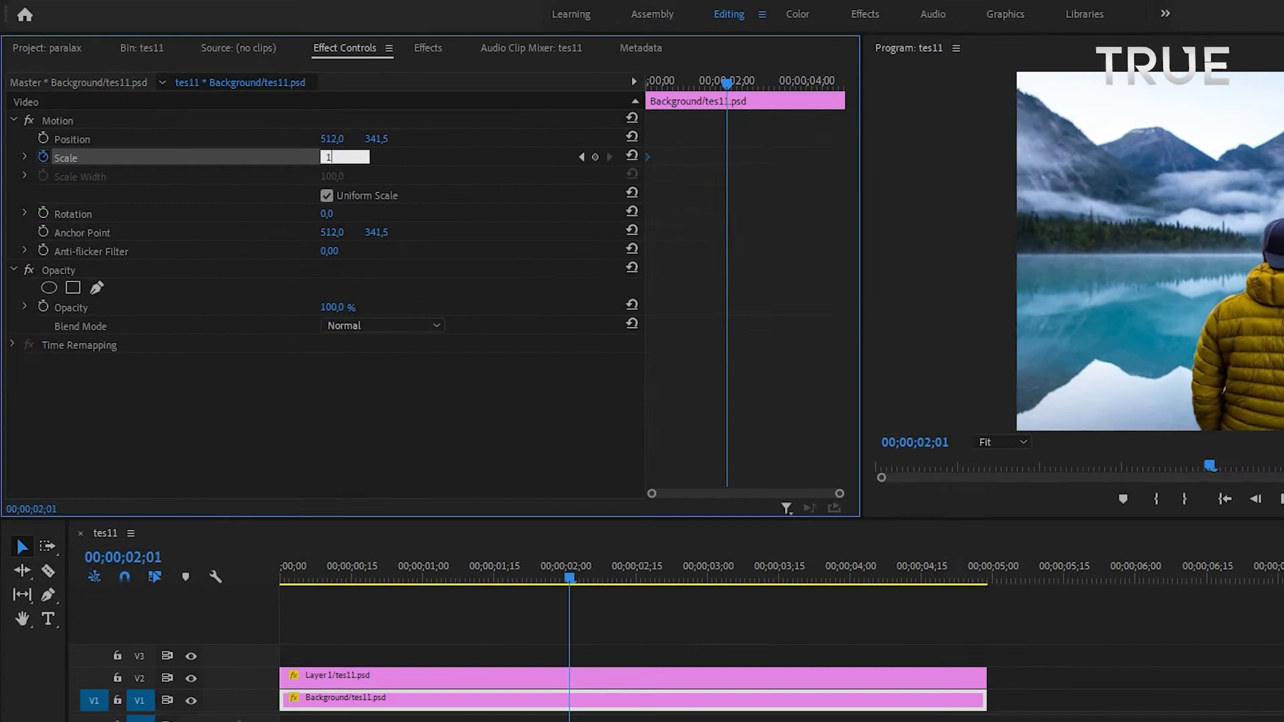
pyautogui.write('08,9')
pyautogui.press('Return')
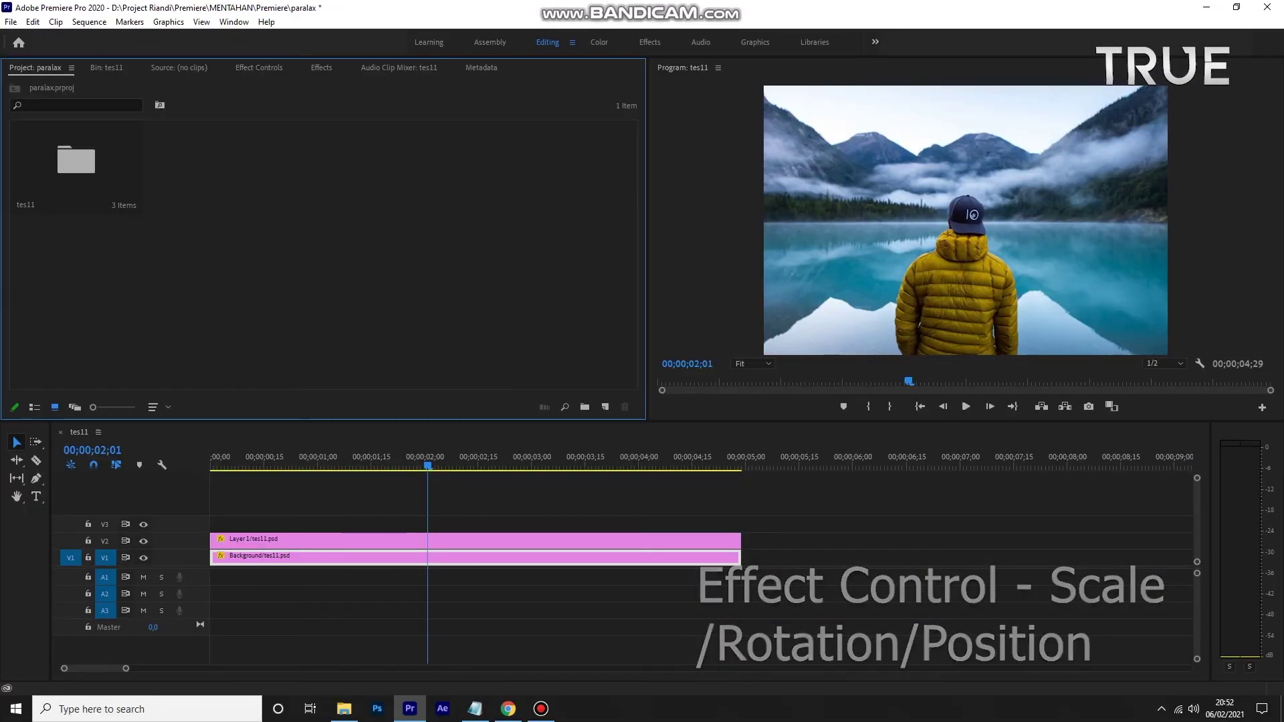
# Import the Motion Dust - Stock Footage 4K video and place it on the top track
pyautogui.rightClick(193, 222)
pyautogui.click(214, 319)
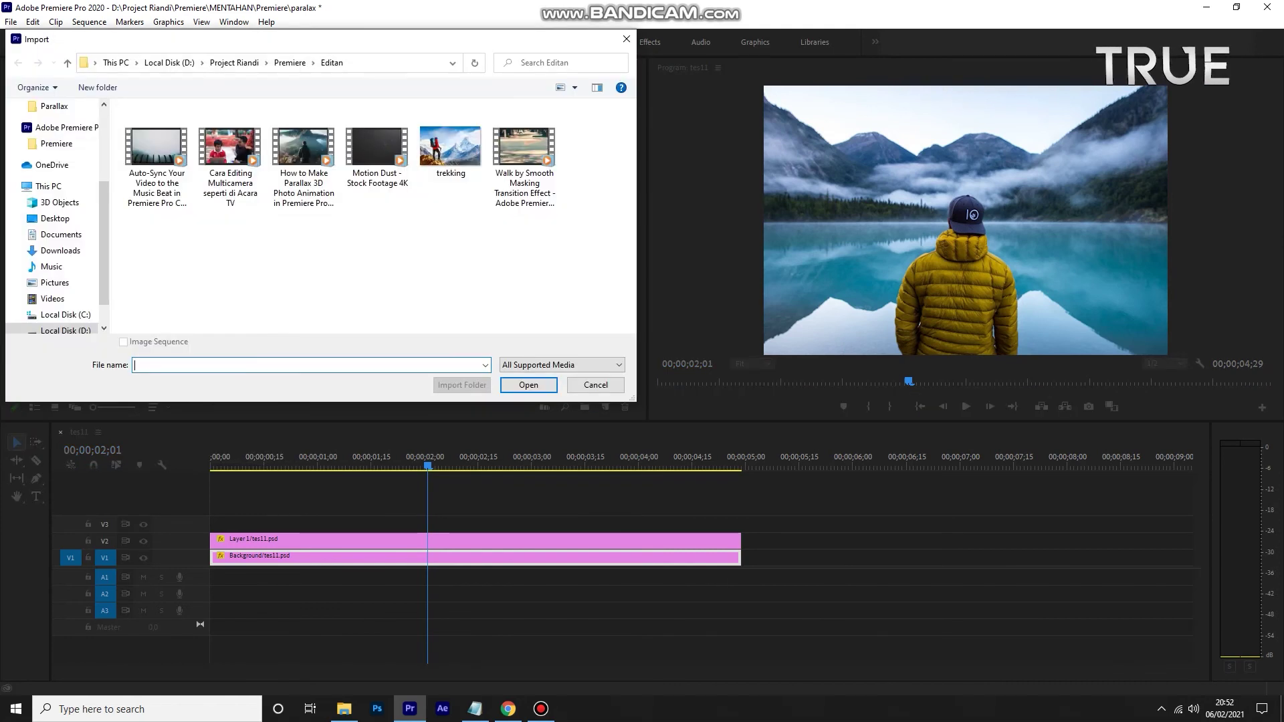
pyautogui.click(377, 150)
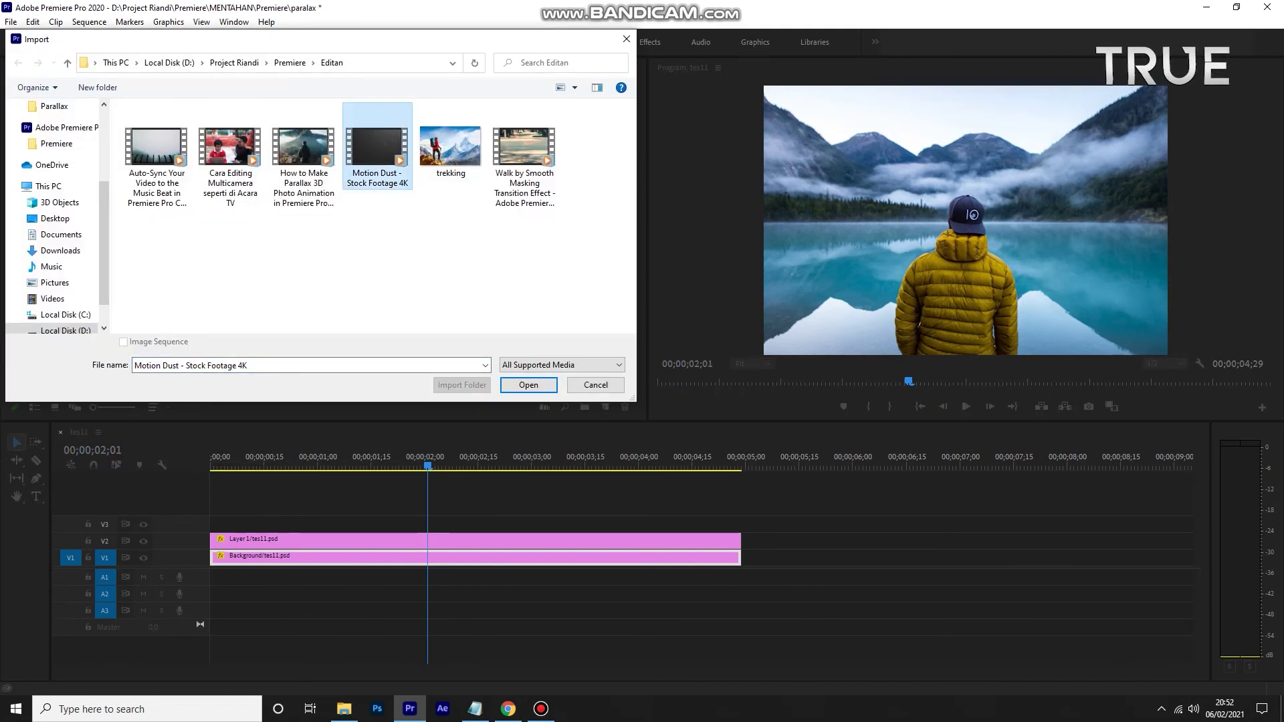
pyautogui.click(529, 385)
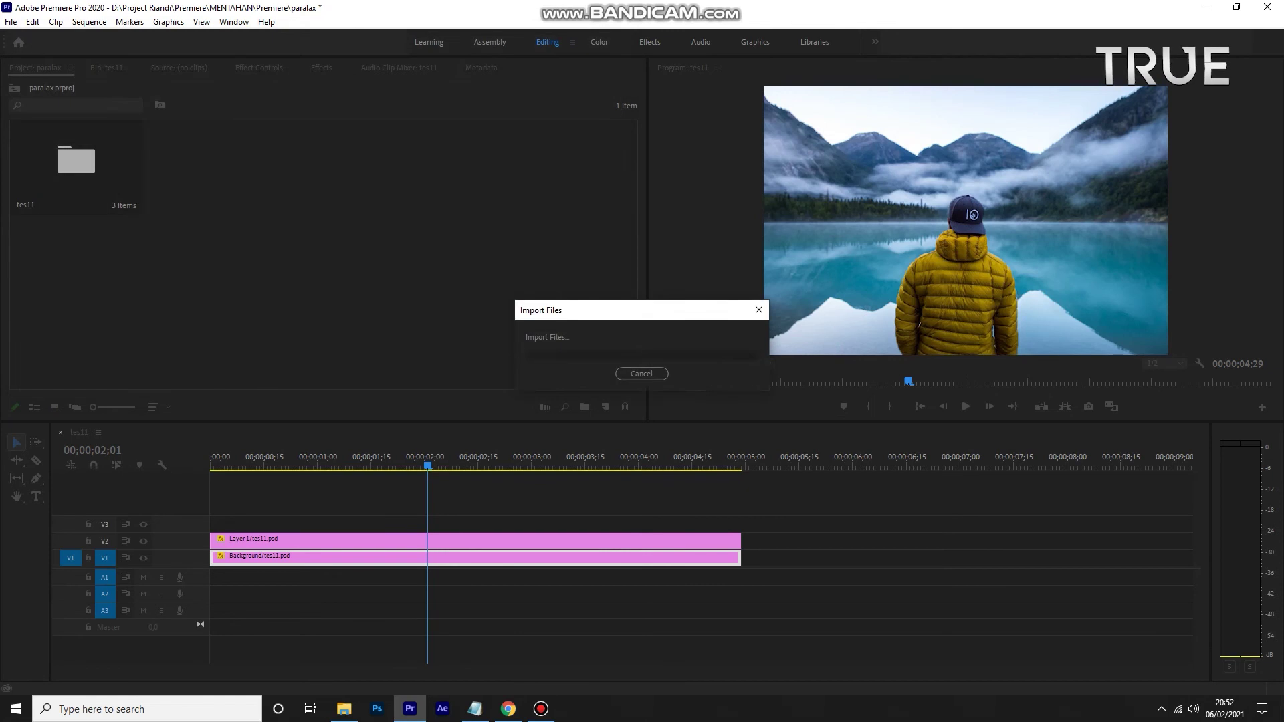
pyautogui.moveTo(210, 167); pyautogui.dragTo(221, 525)
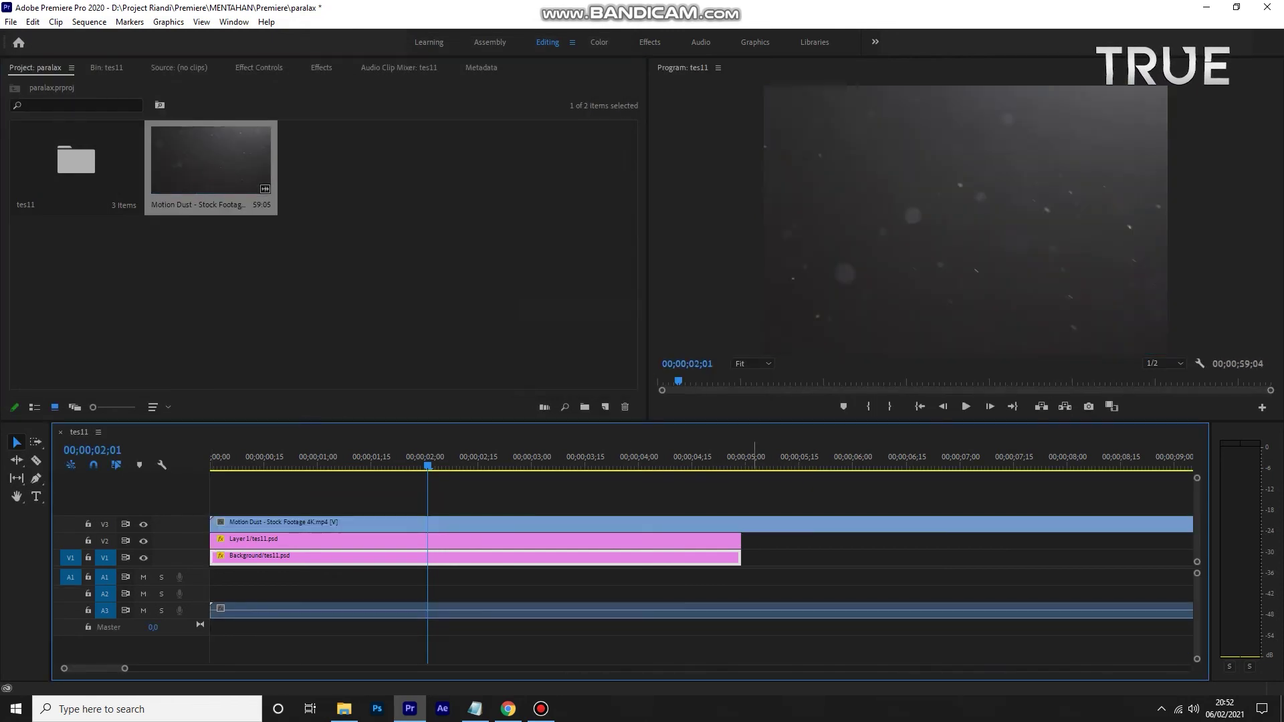
# Cut the dust clip at 04;29 and delete everything after it
pyautogui.click(743, 525)
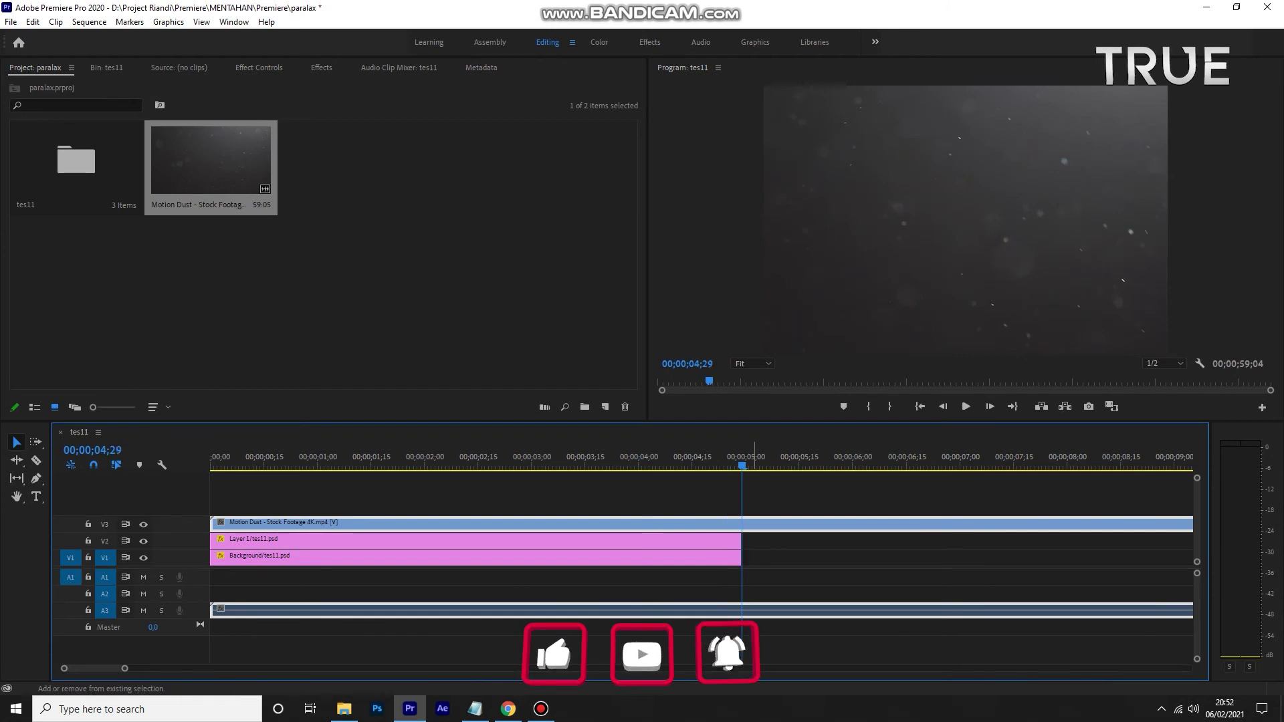
pyautogui.hotkey('ctrl', 'k')
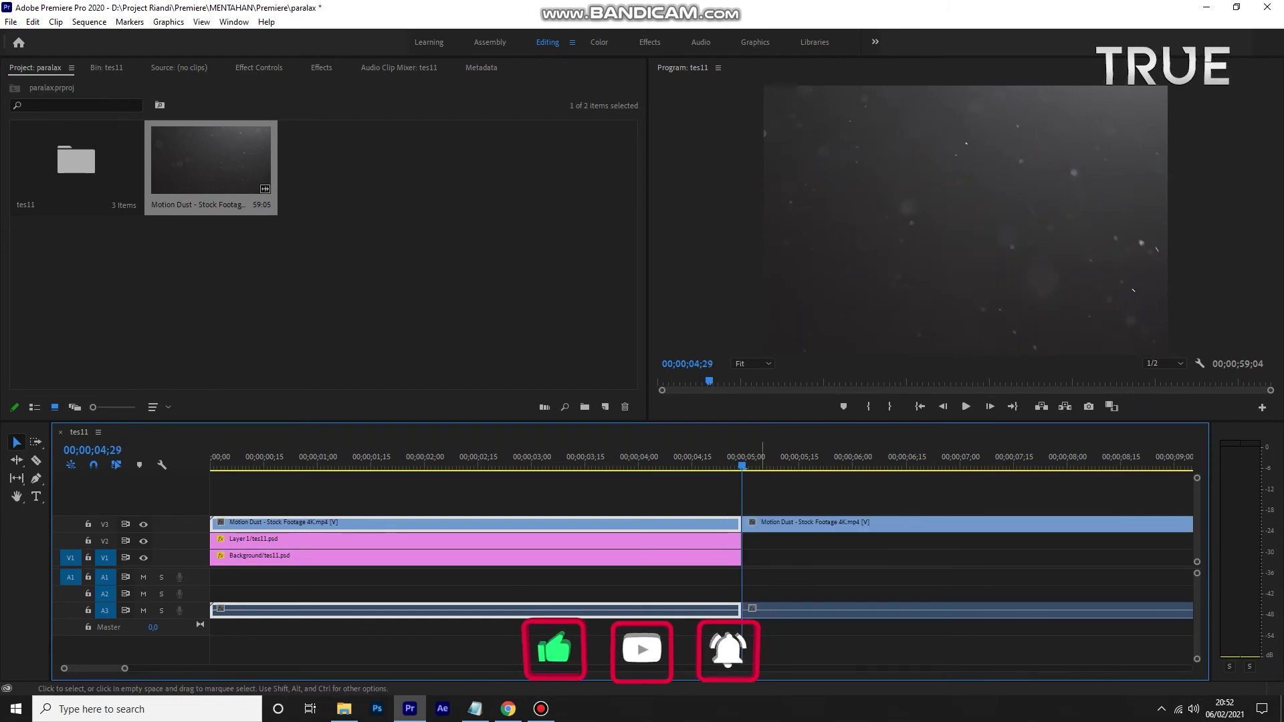
pyautogui.moveTo(756, 503); pyautogui.dragTo(782, 609)
pyautogui.press('Delete')
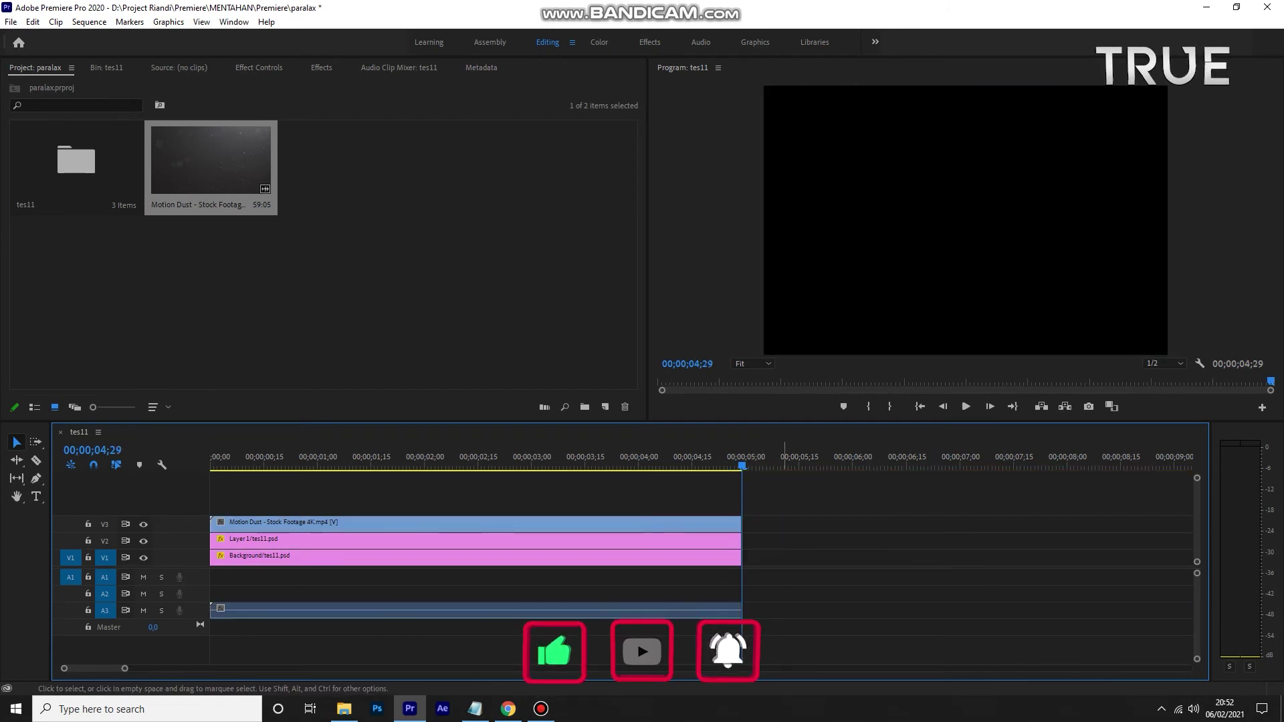
pyautogui.moveTo(743, 462); pyautogui.dragTo(595, 461)
# Set the Motion Dust clip's Blend Mode to Screen
pyautogui.click(595, 523)
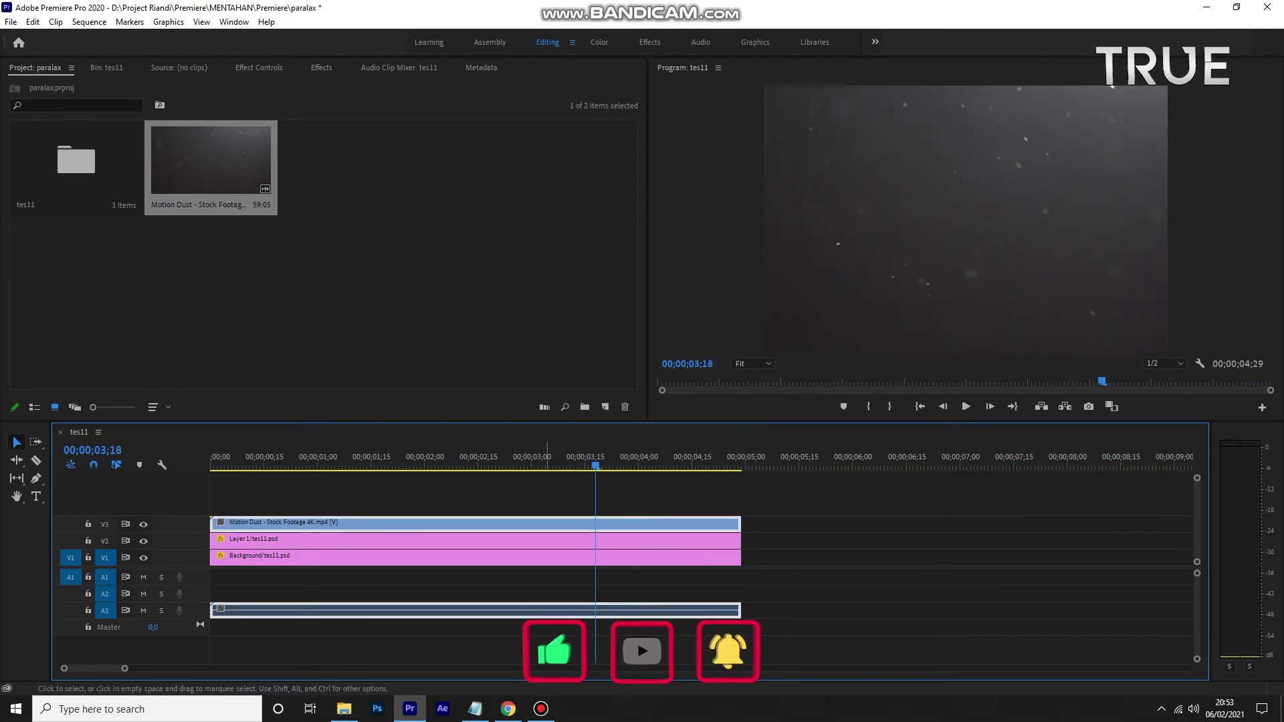
pyautogui.hotkey('shift', '5')
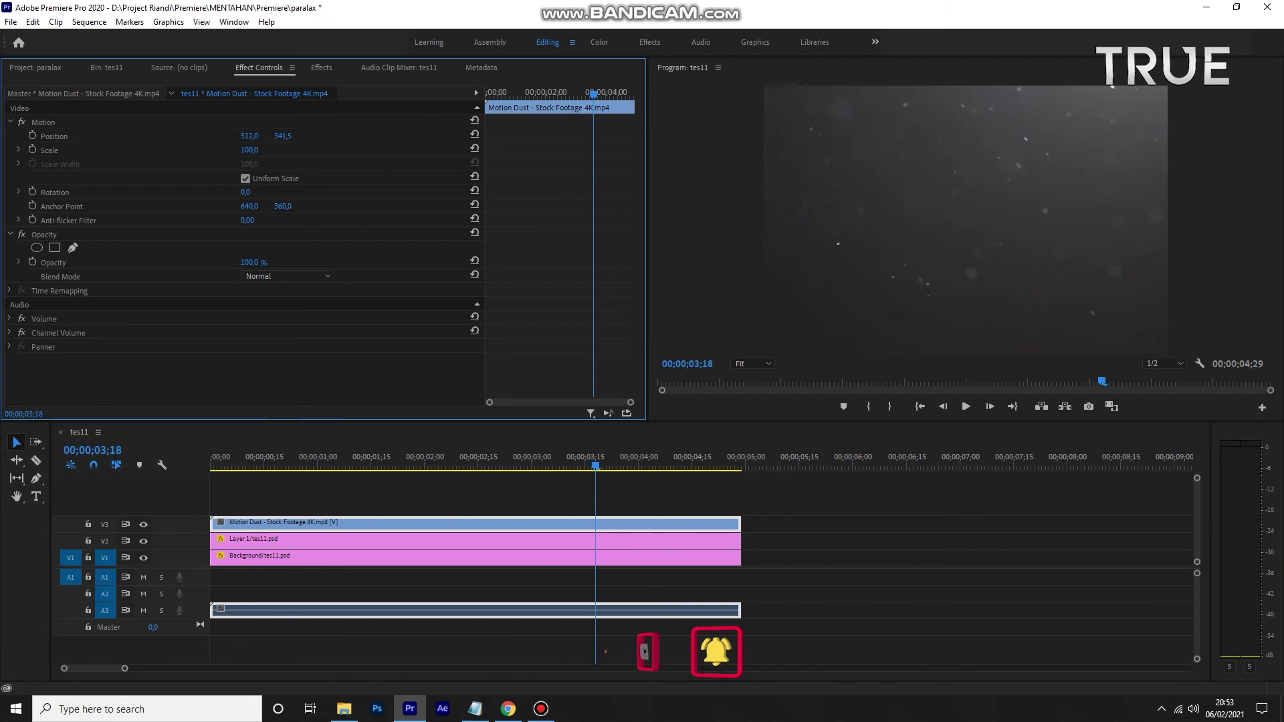
pyautogui.click(288, 276)
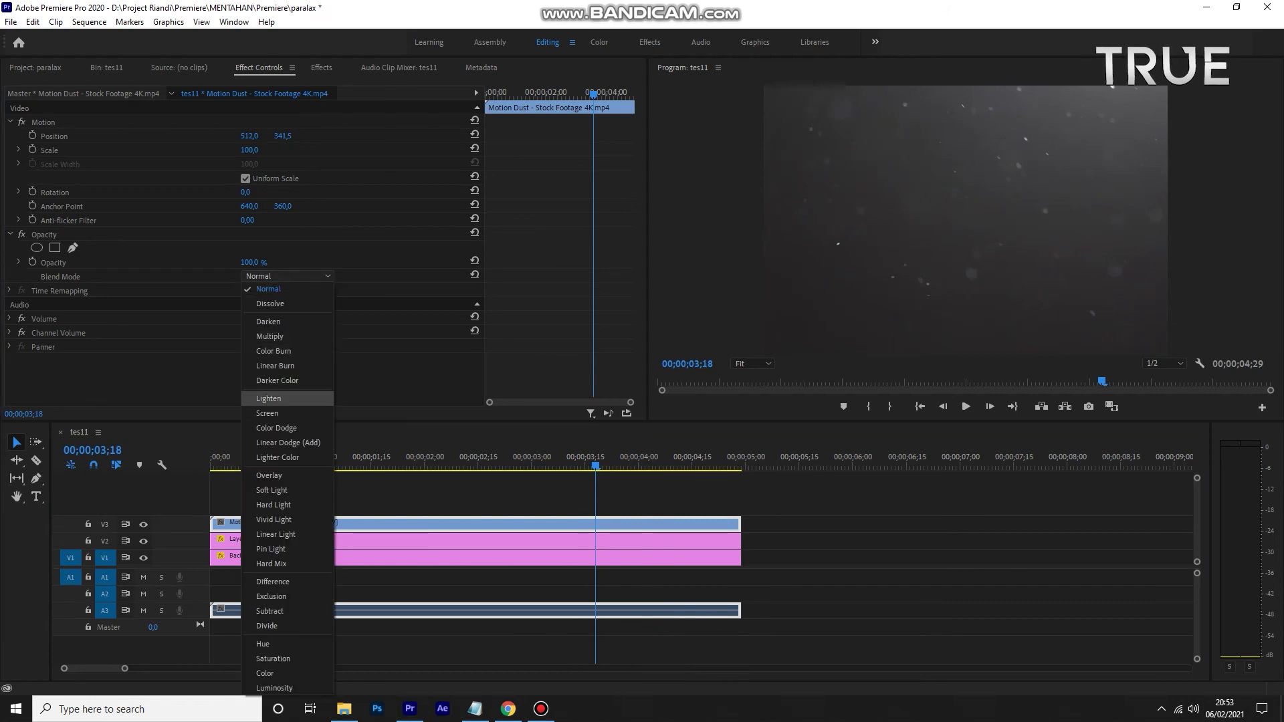
pyautogui.click(274, 414)
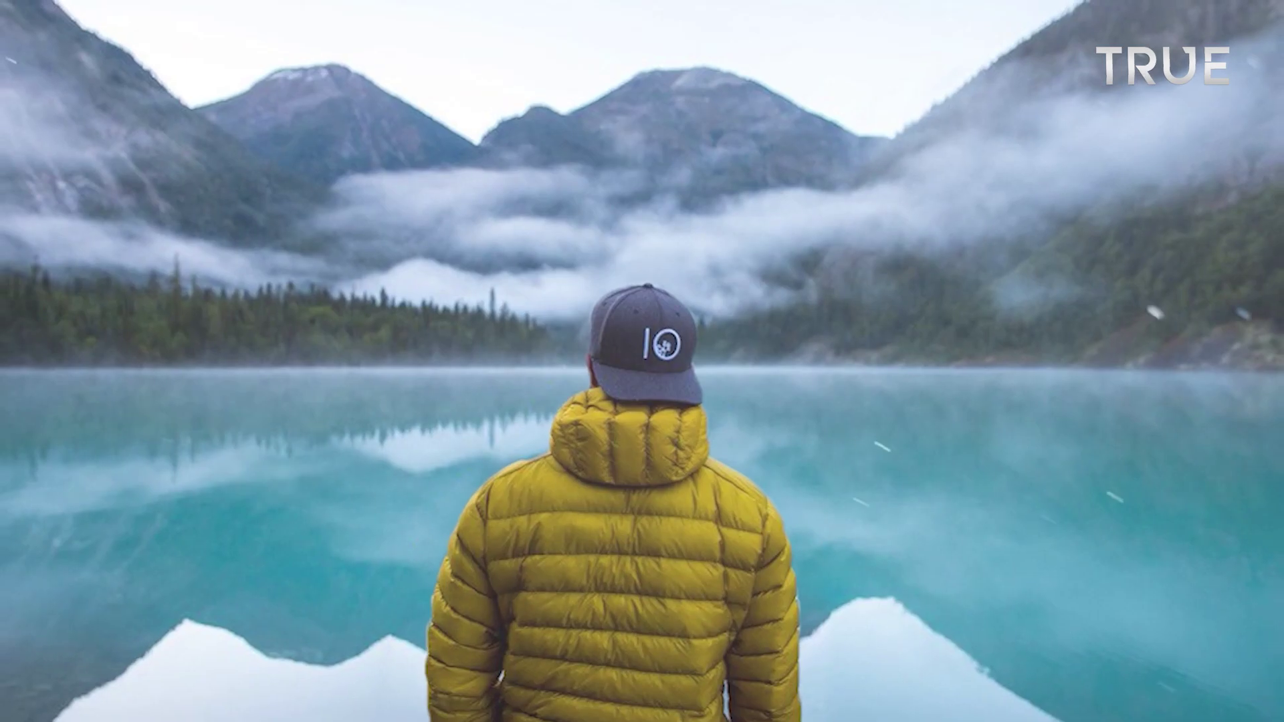